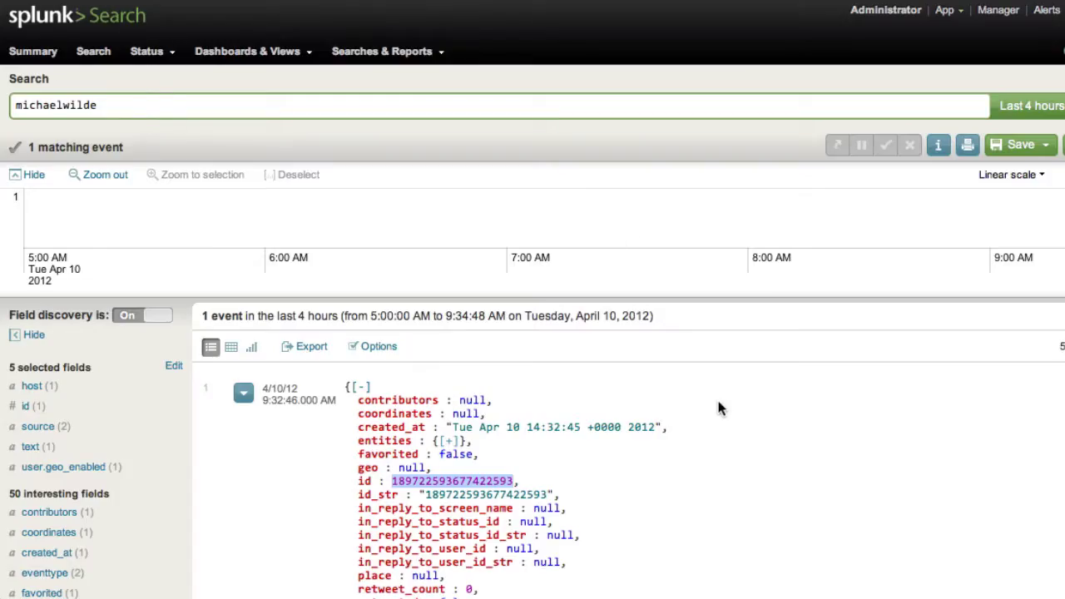
On the Twitter home timeline, delete the tweet 'testing delete from the twitter compliance stream'
scroll(724, 428, "down", 5)
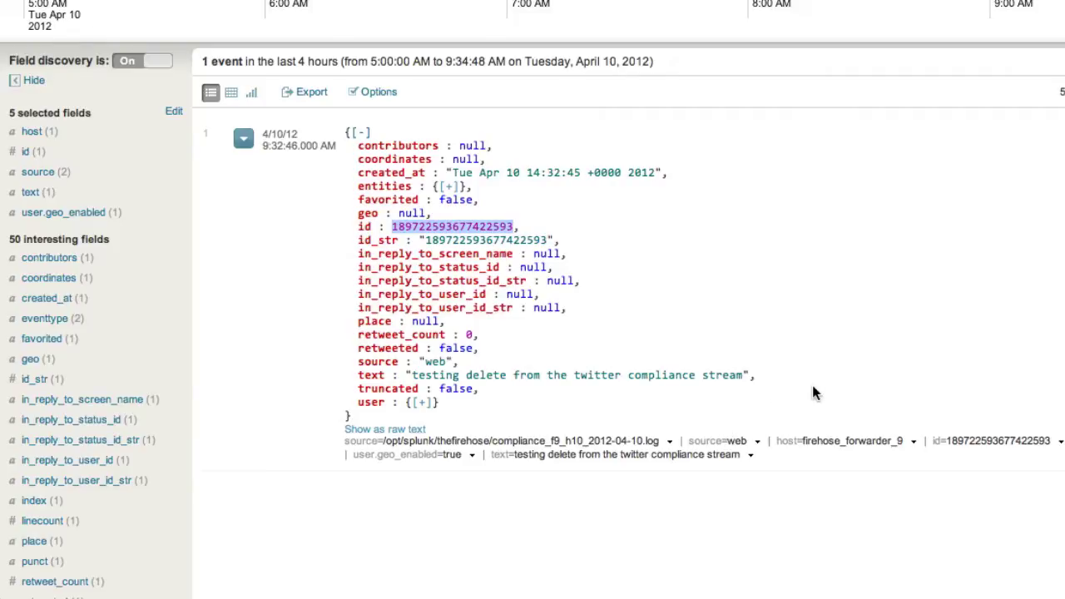
scroll(827, 385, "up", 3)
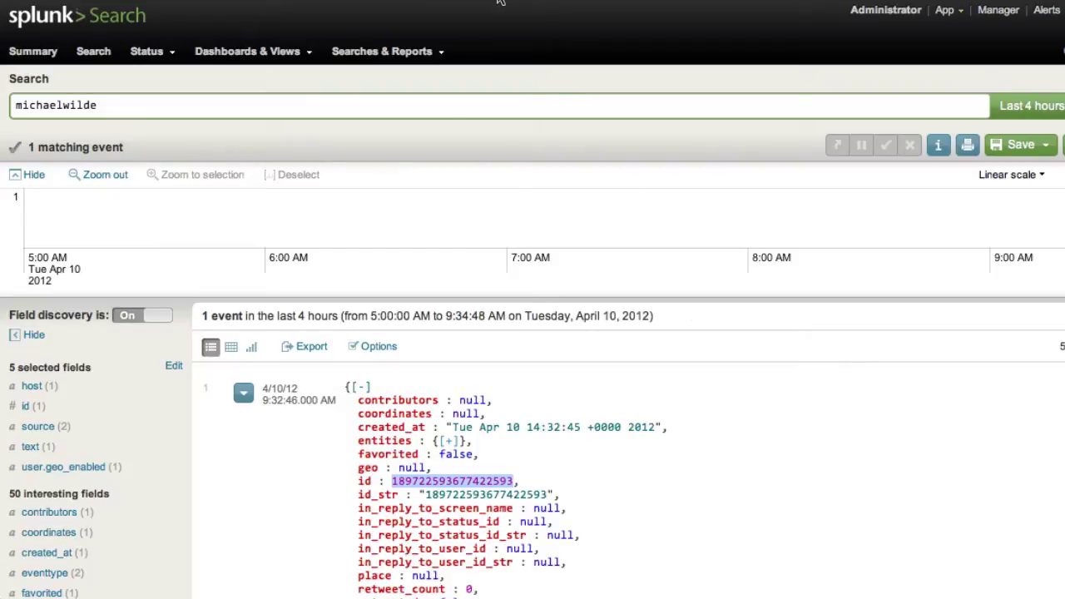
scroll(483, 566, "down", 1)
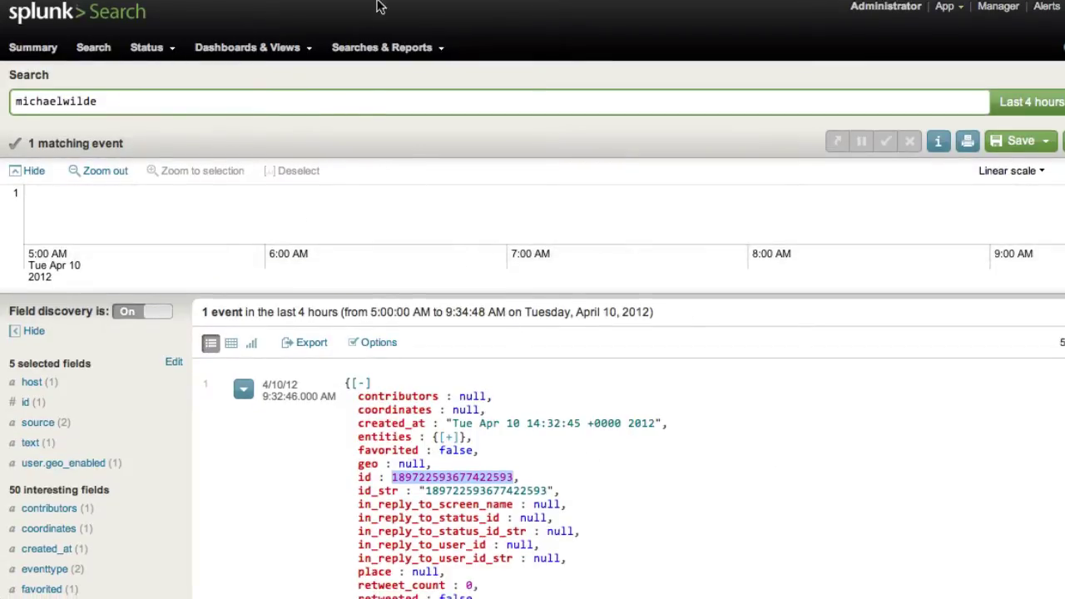
left_click(480, 74)
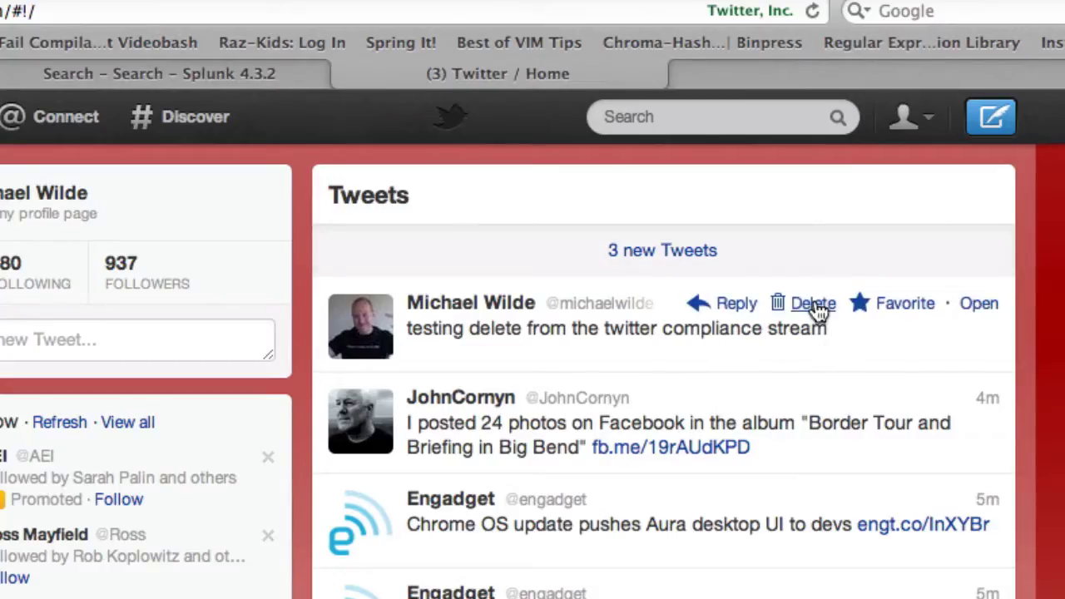
left_click(814, 304)
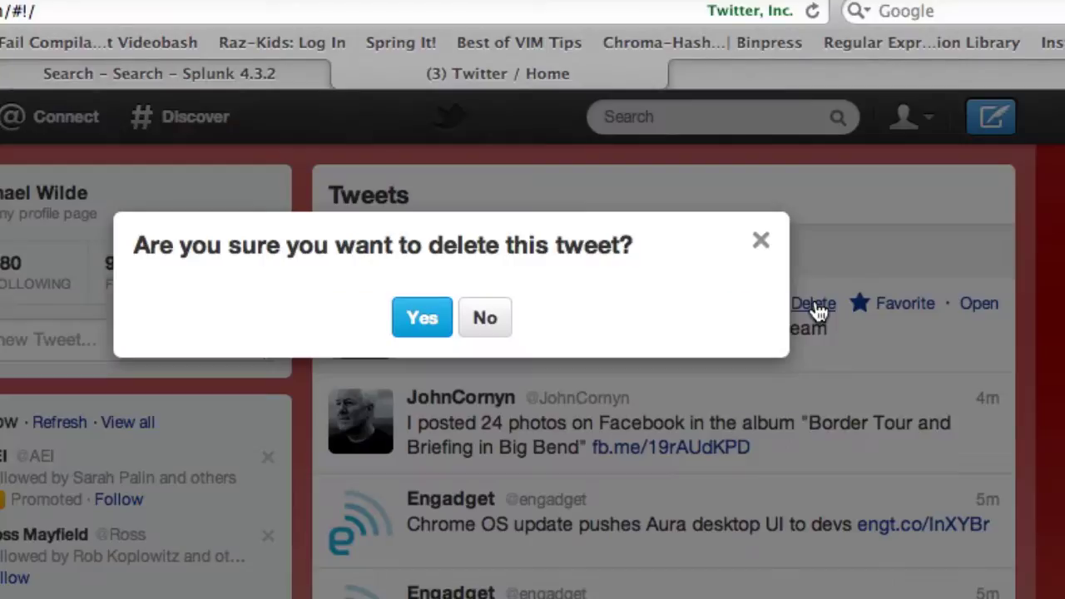
left_click(435, 325)
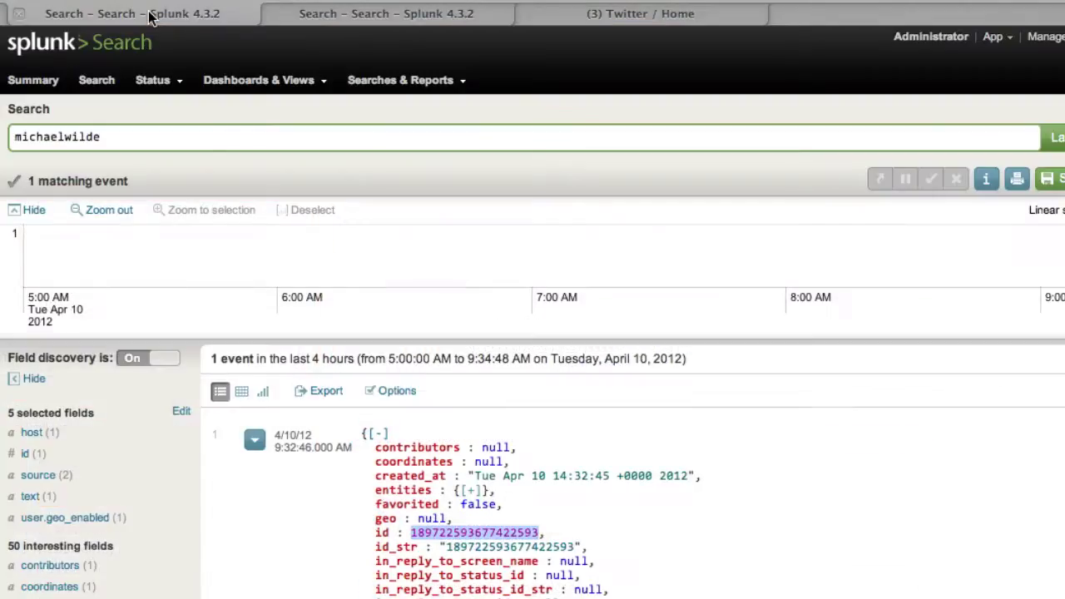
Scroll through the tweet event in Splunk to review its fields, including the tweet id
scroll(406, 226, "down", 5)
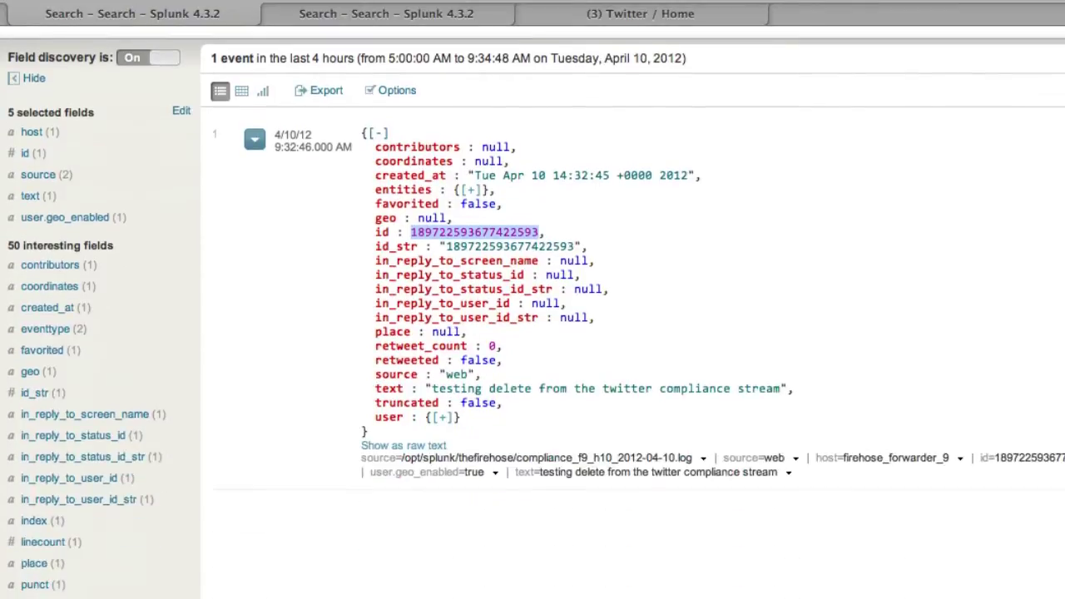
scroll(407, 225, "up", 6)
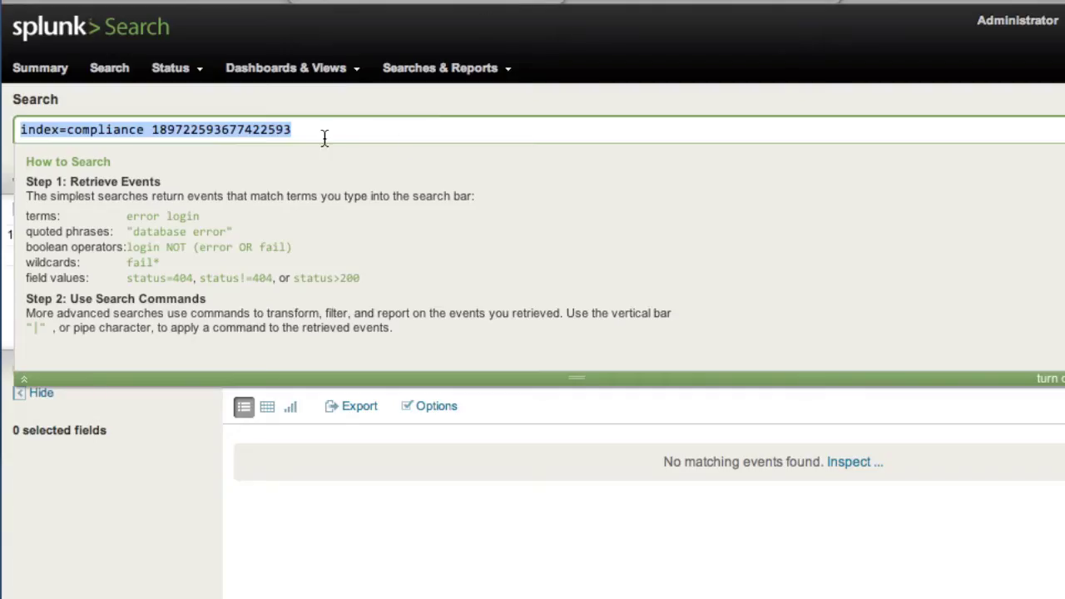
left_click(328, 125)
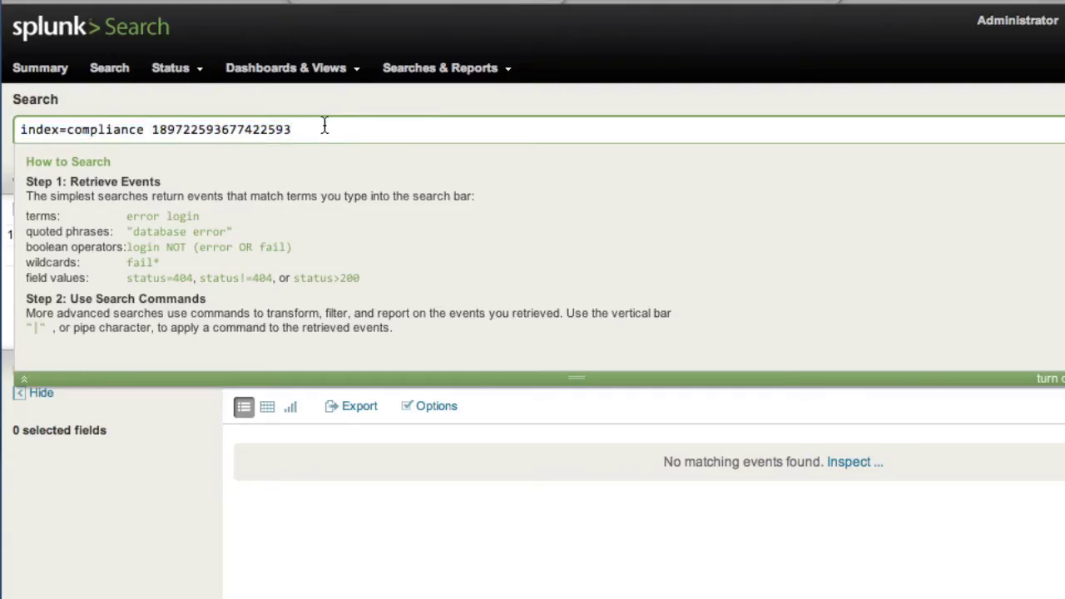
key("Return")
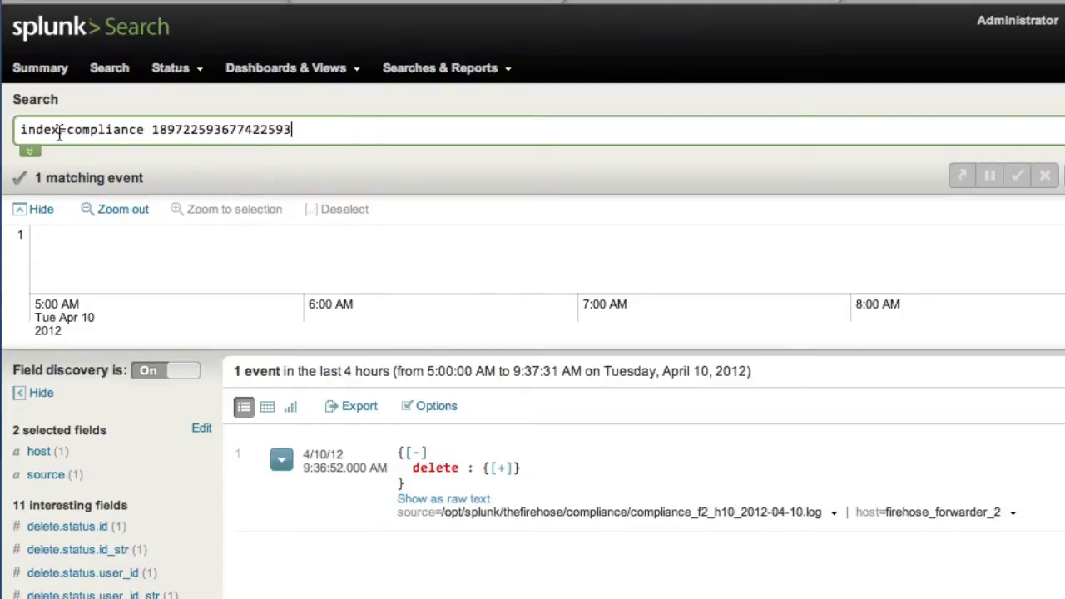
left_click(503, 469)
left_click(518, 484)
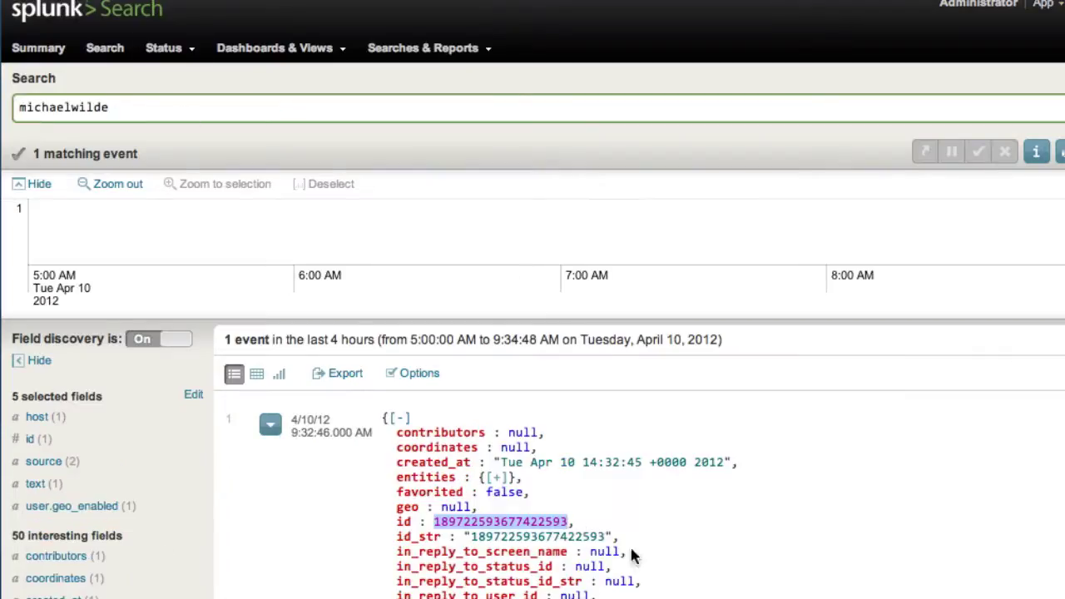
scroll(633, 556, "down", 5)
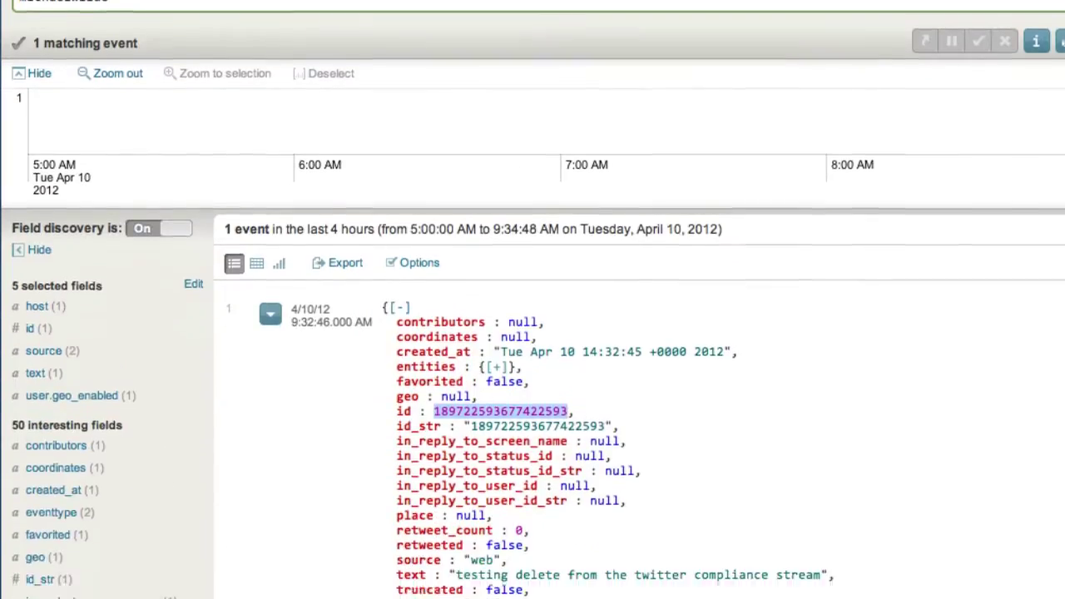
left_click(469, 537)
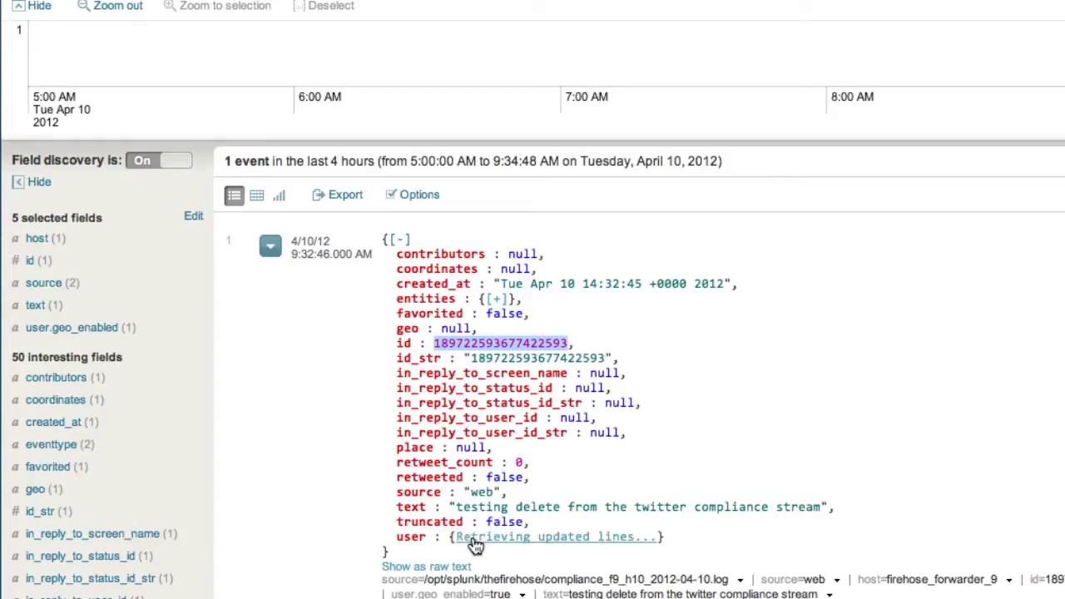
scroll(764, 533, "down", 2)
scroll(760, 529, "down", 2)
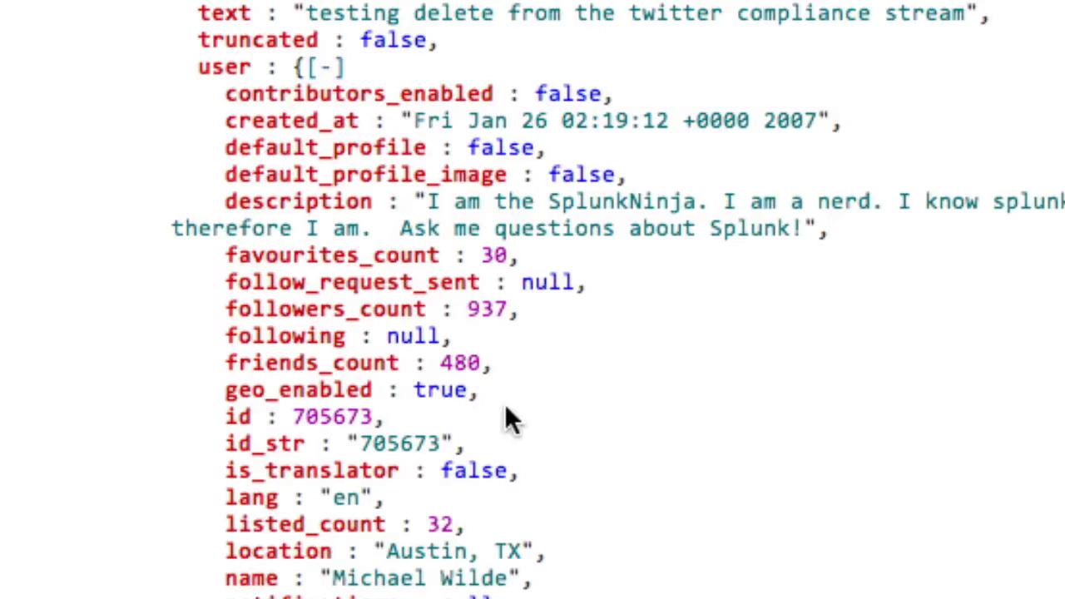
scroll(345, 420, "up", 8)
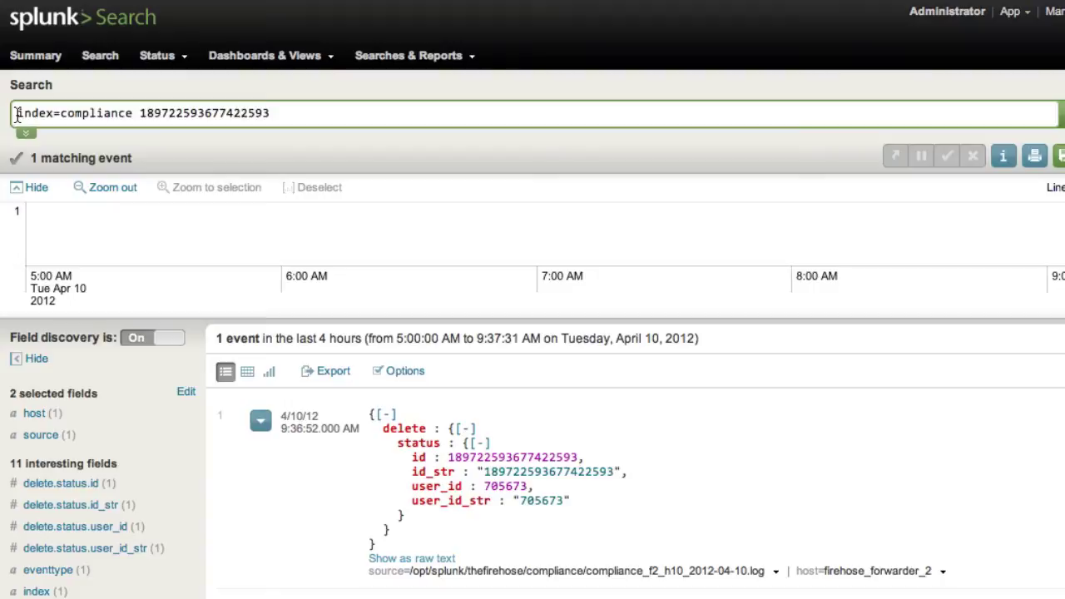
Prefix the compliance query with 'search' and add an spath command to it
left_click(17, 115)
type("search")
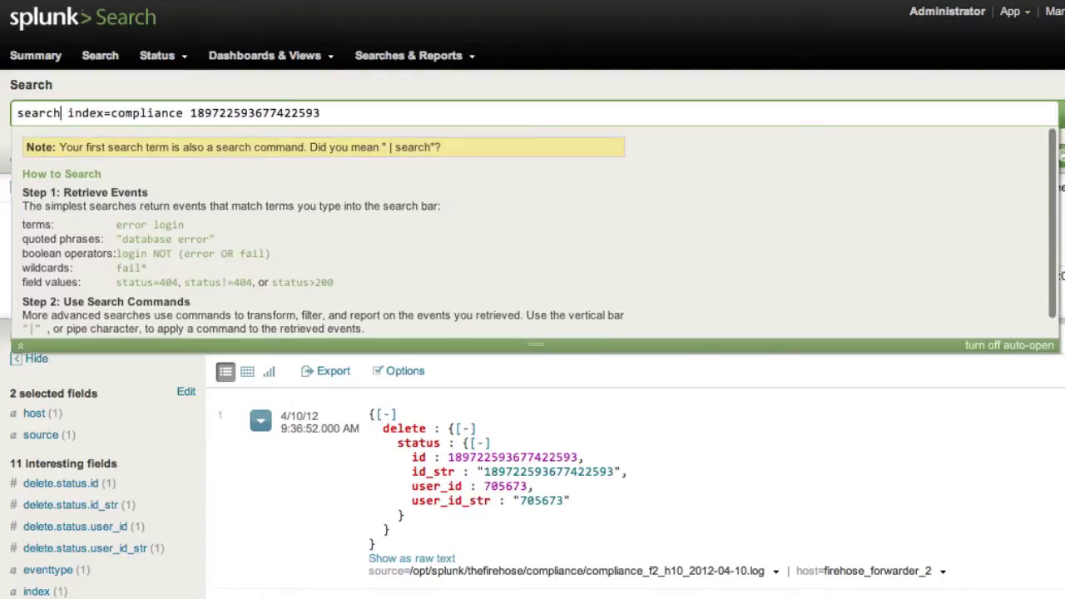
left_click(17, 114)
type("|")
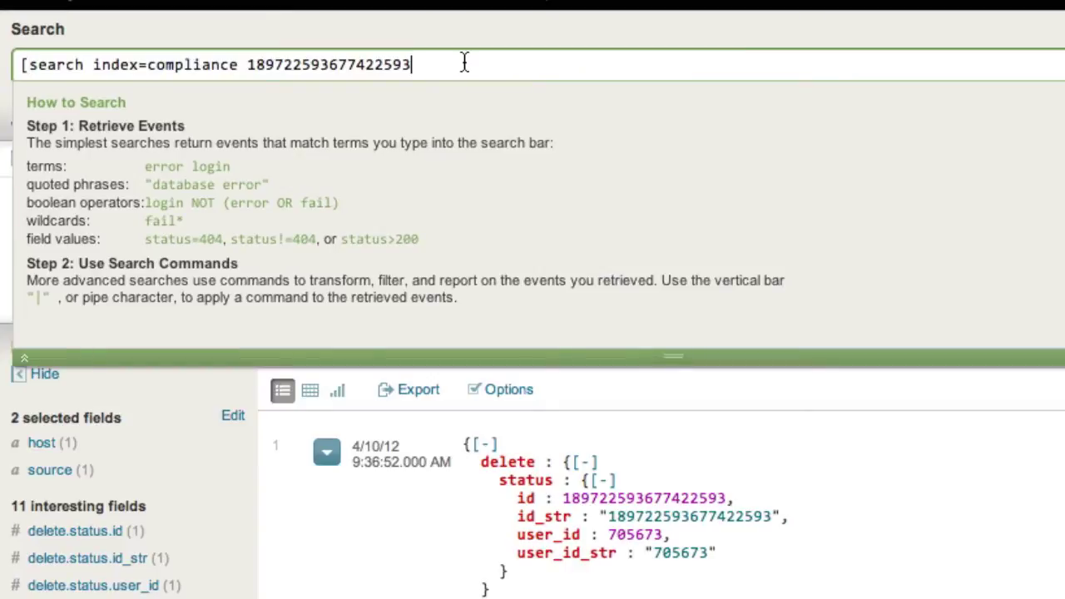
type(" |")
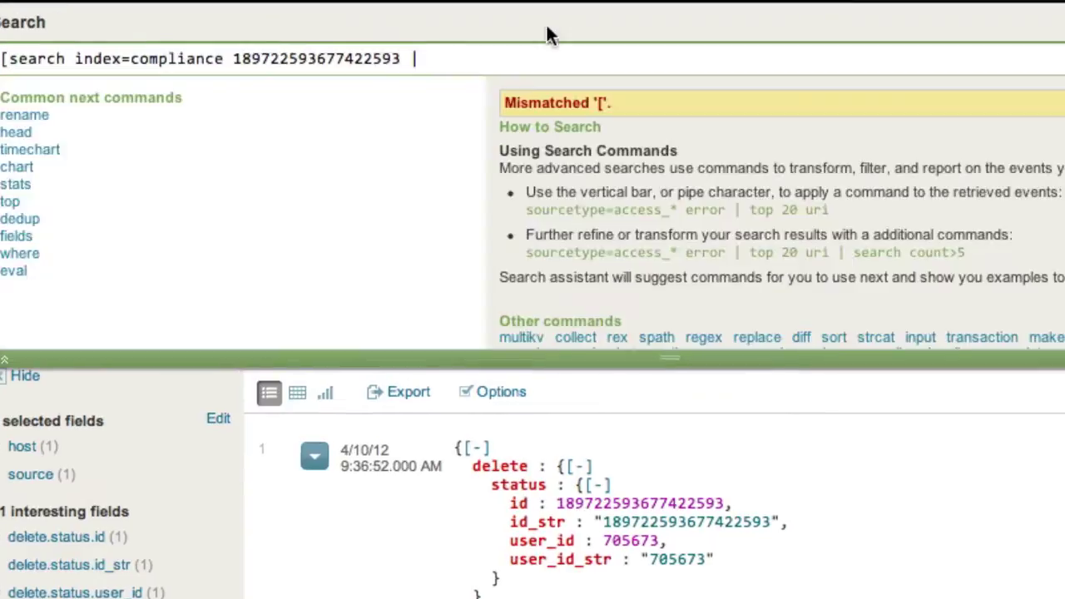
type(" spat")
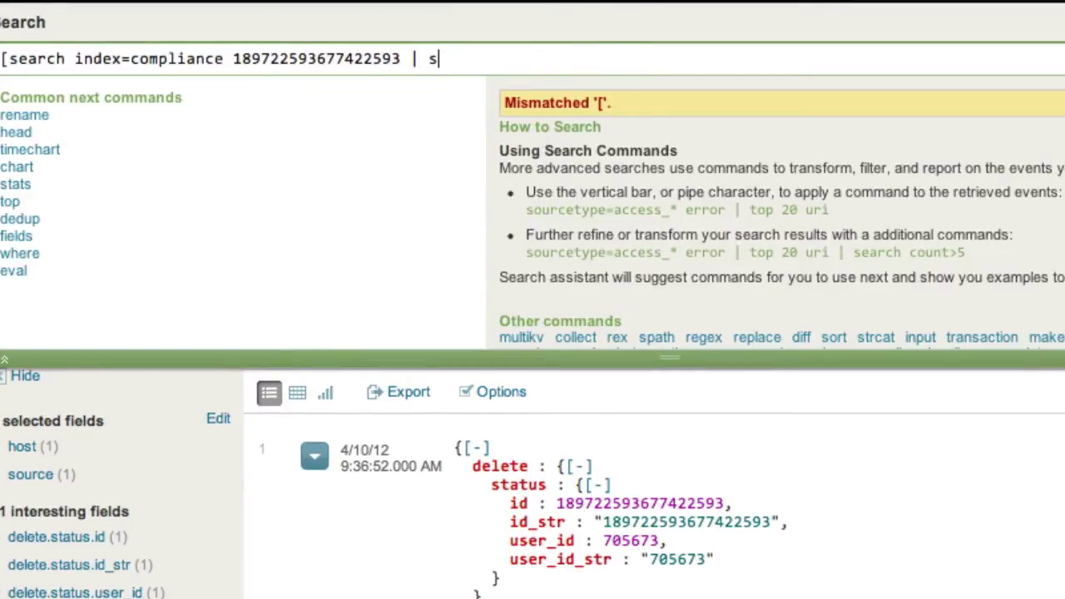
type("h")
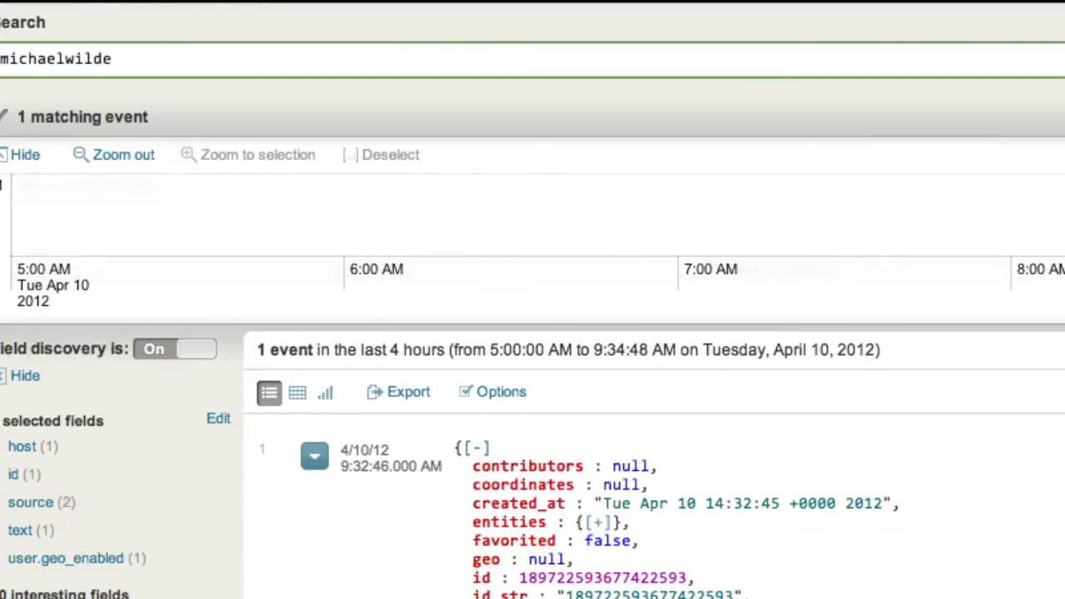
scroll(366, 366, "down", 5)
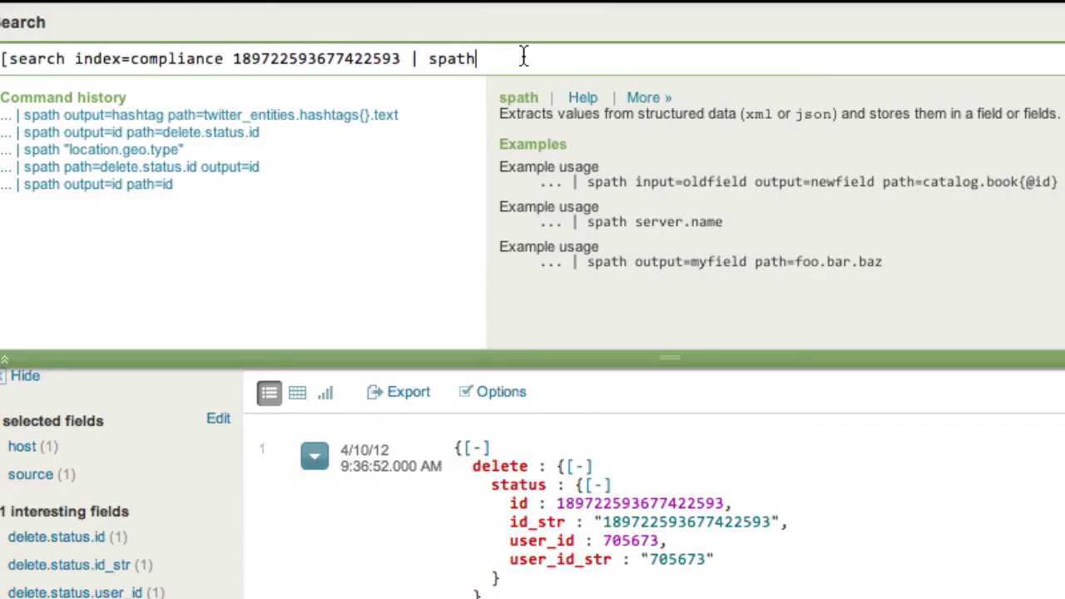
Set spath to path=delete.status.id output=id and close the subsearch with '| fields id]'
type("path=/")
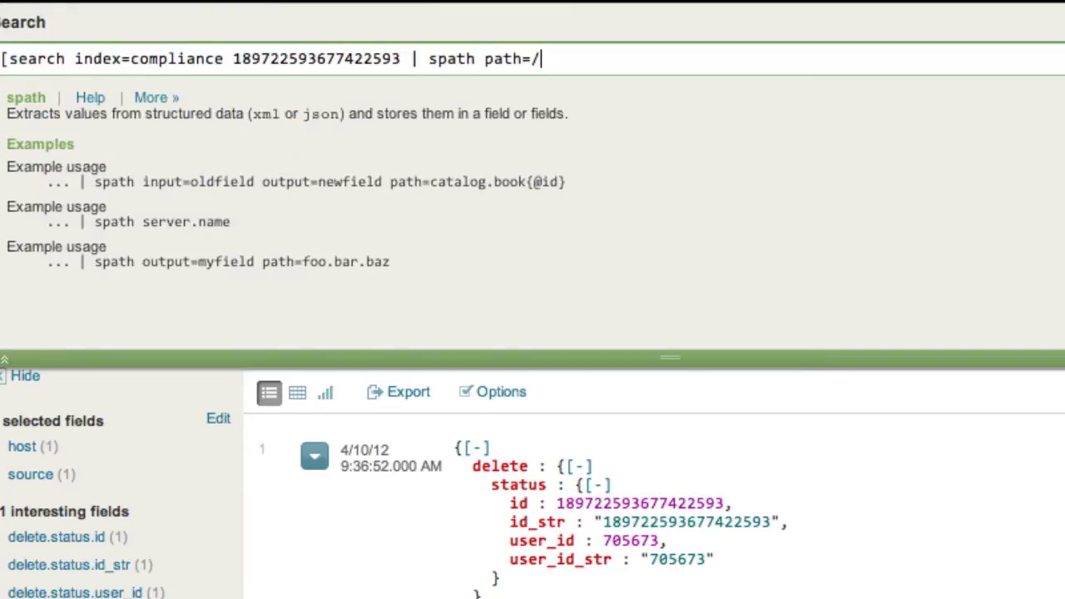
key("BackSpace")
type("del")
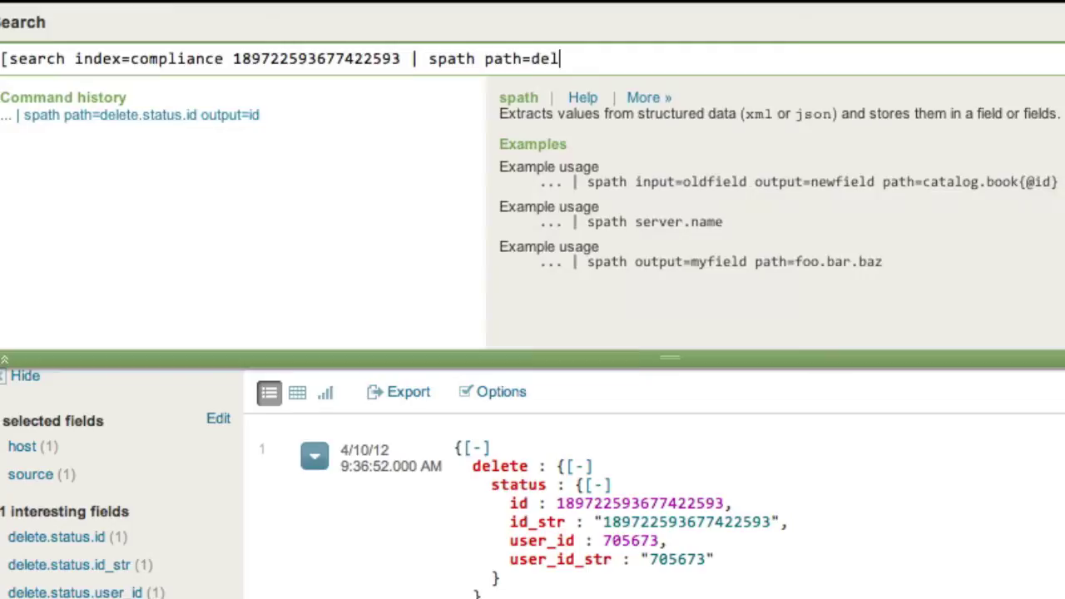
type("ete.status")
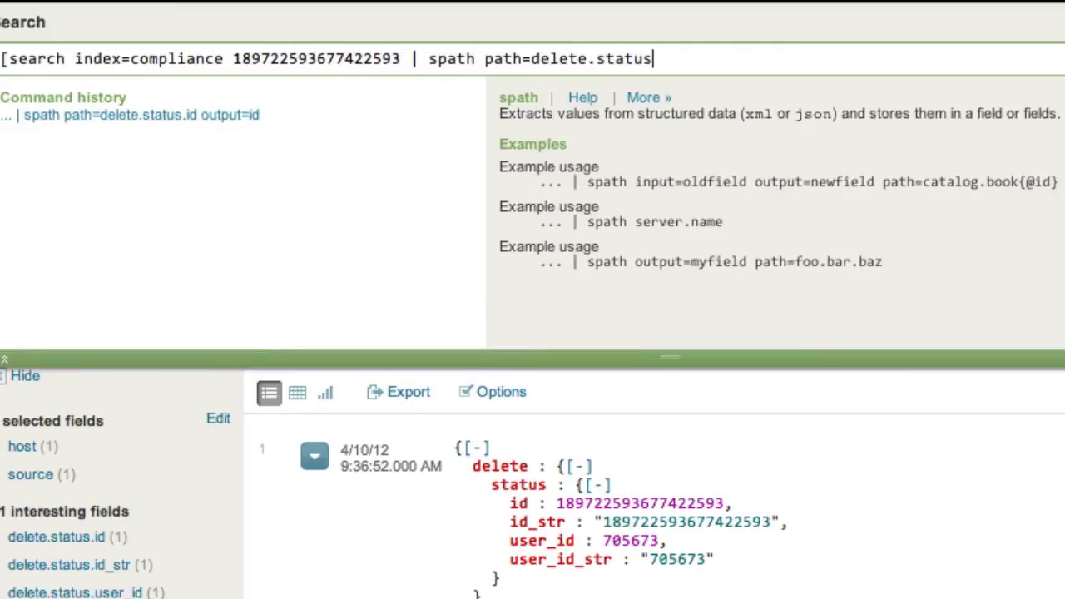
type(".id output=id")
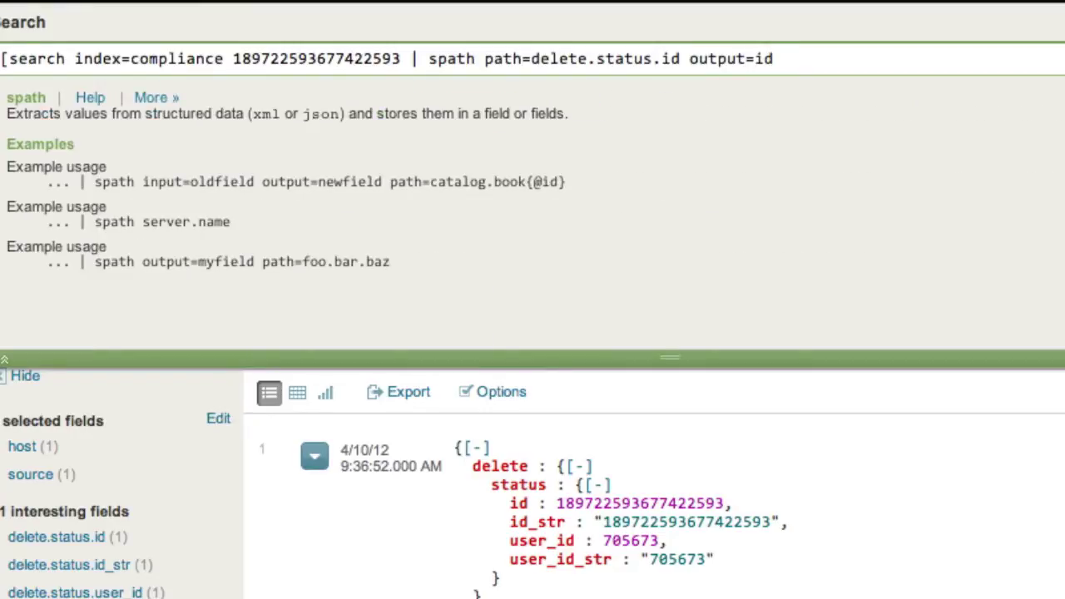
type("|")
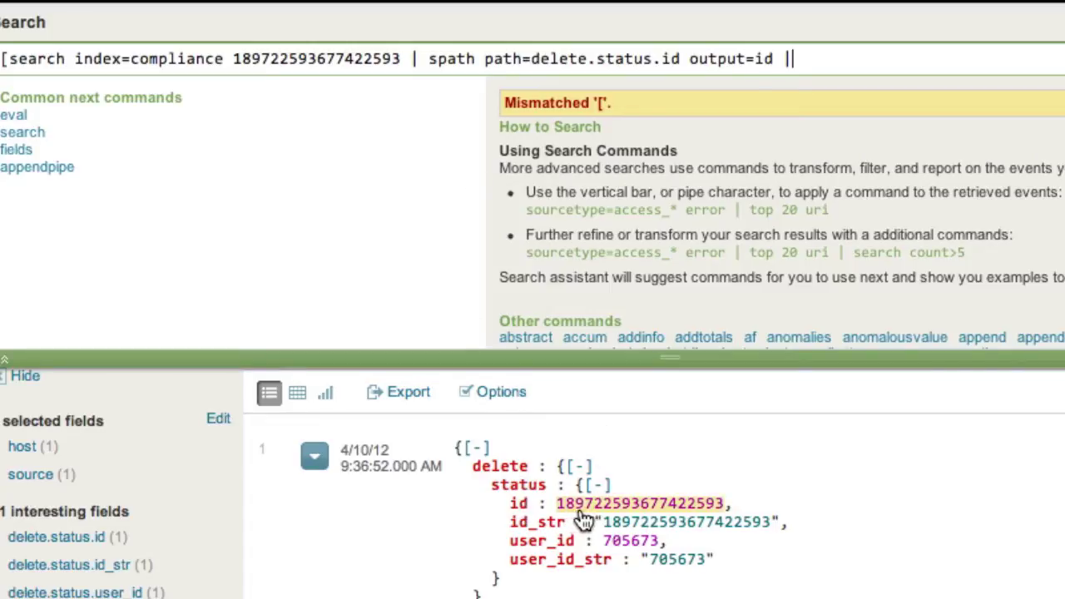
type("f")
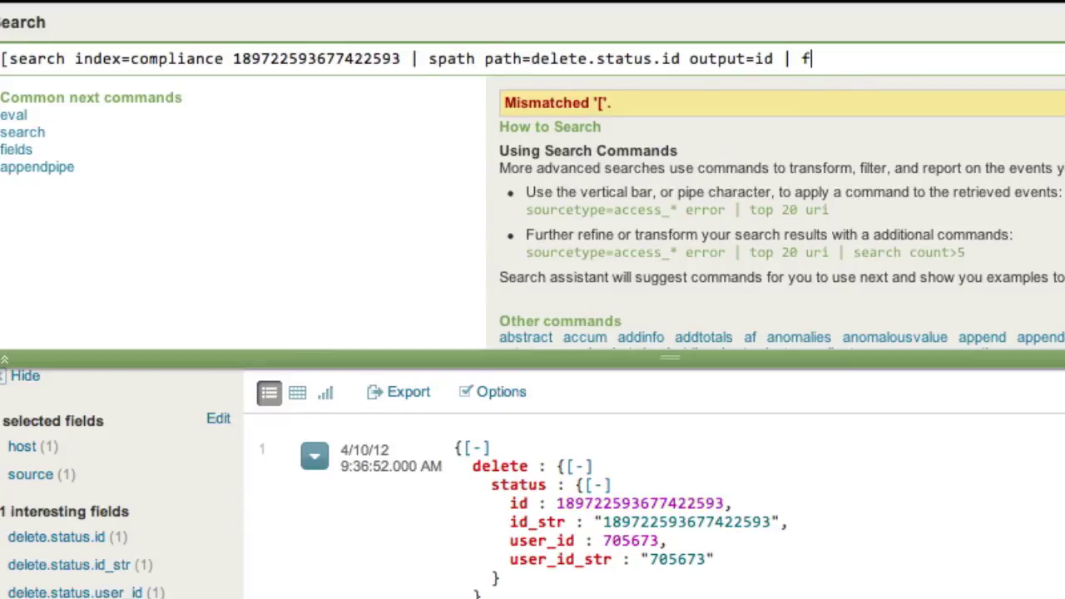
type("ields")
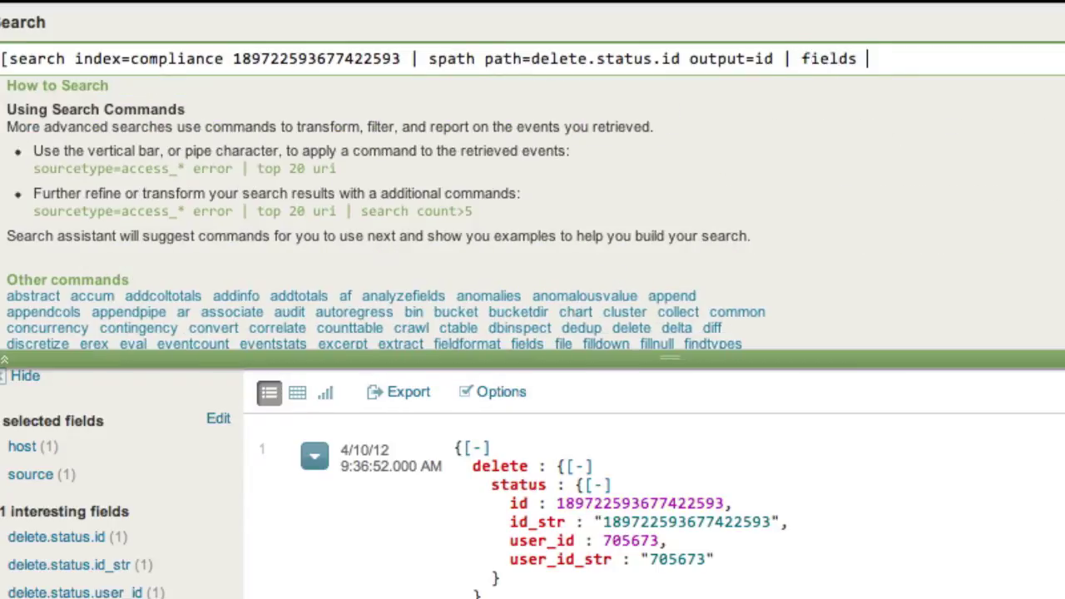
type("id]")
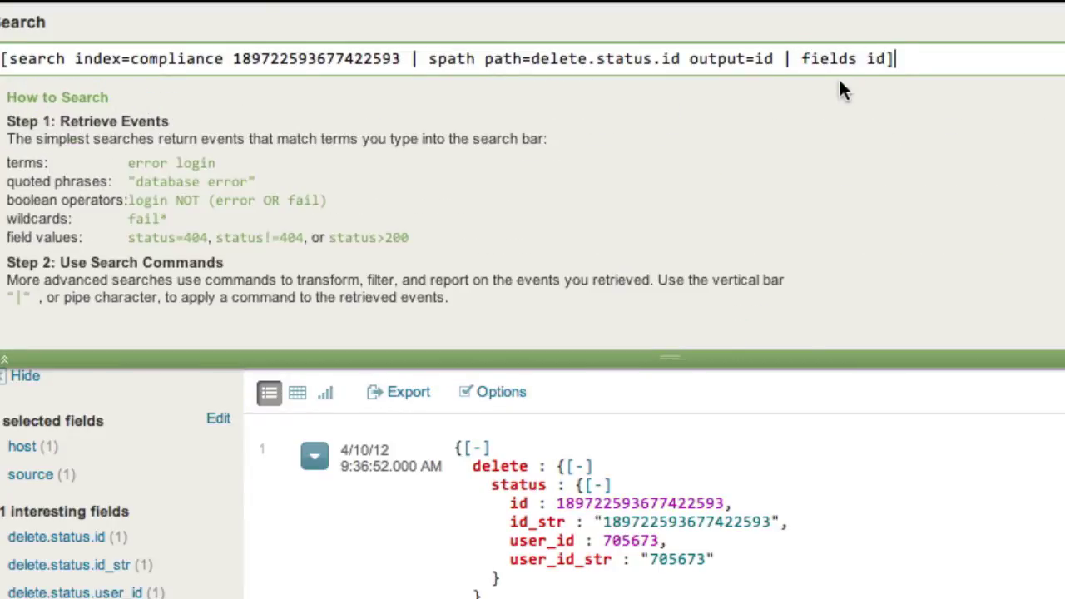
Copy the subsearch, search sourcetype=twitter over Last 60 minutes, and paste the subsearch after it
triple_click(836, 58)
key("ctrl+c")
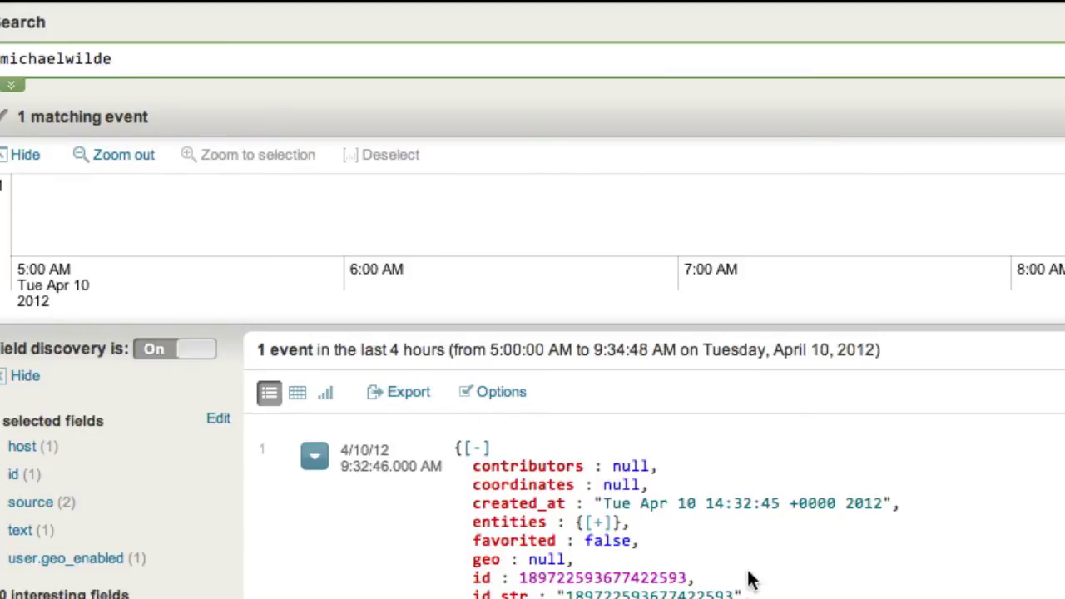
triple_click(158, 60)
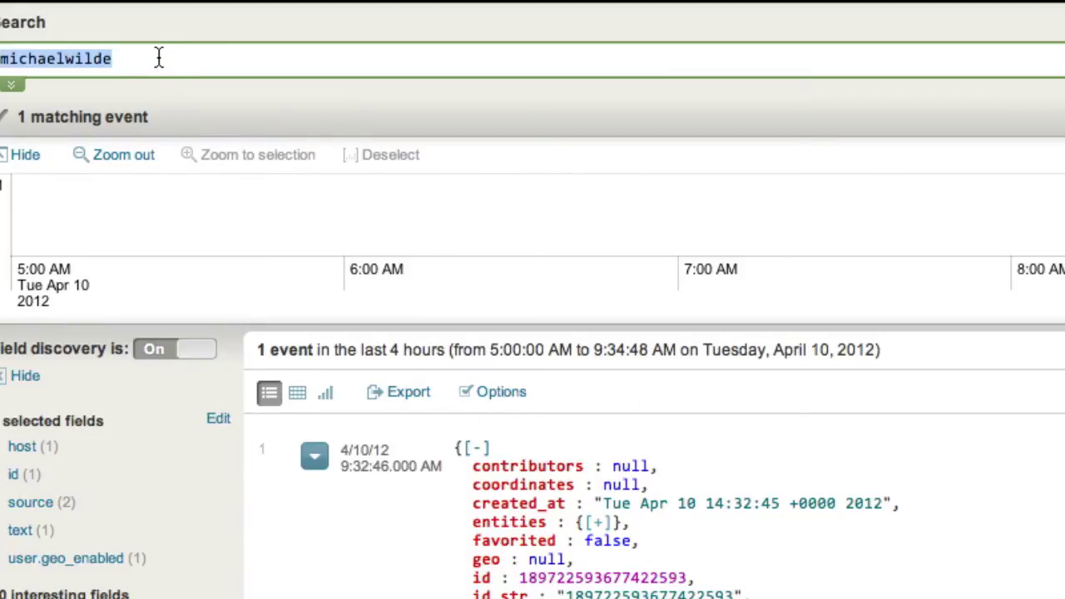
type("sourcet")
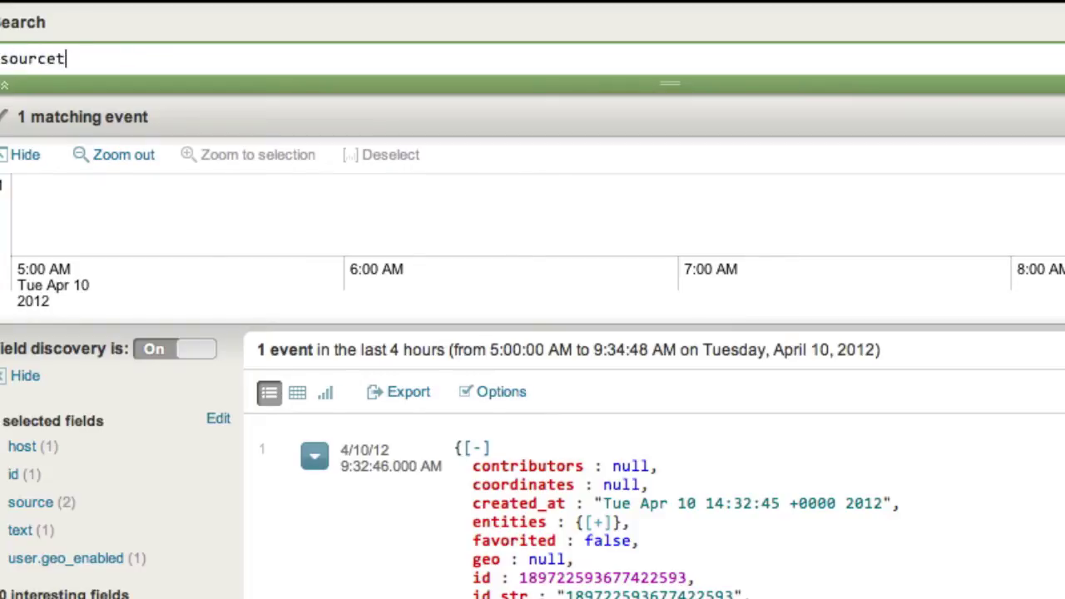
type("ype=twitter")
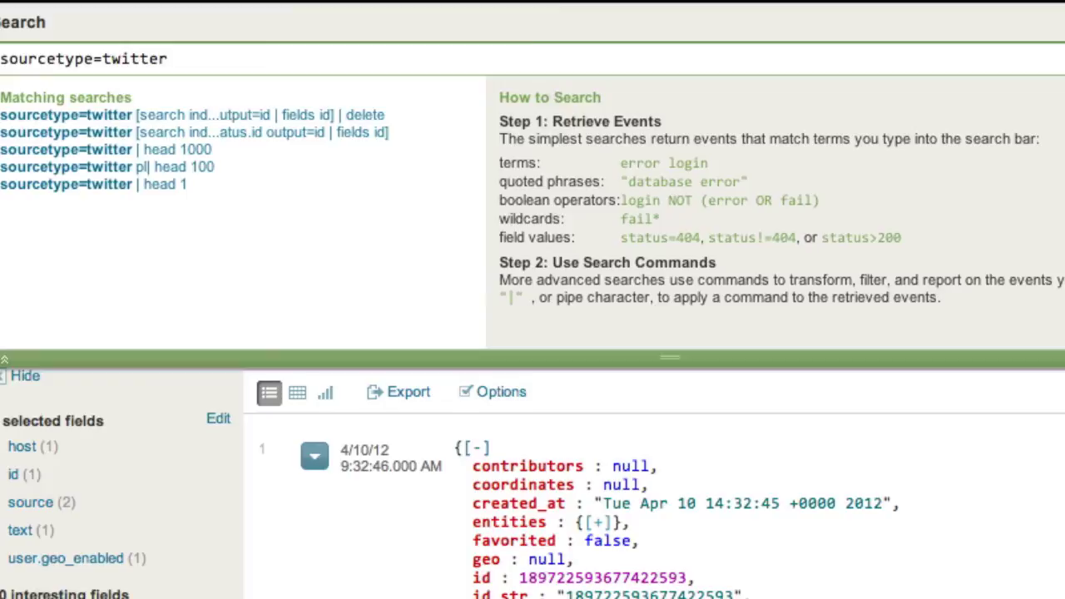
key("Return")
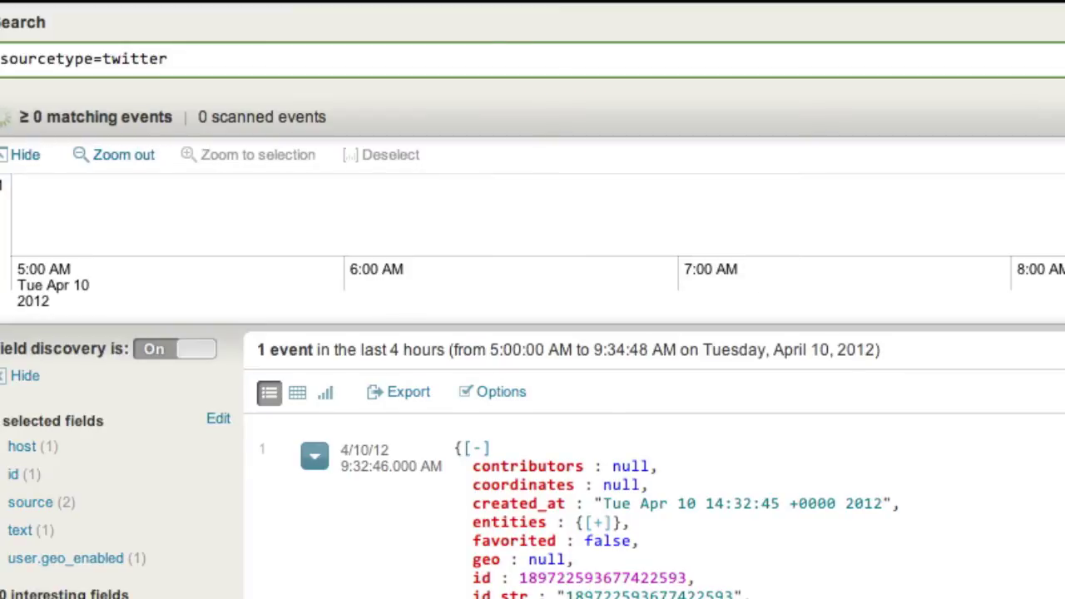
left_click(775, 59)
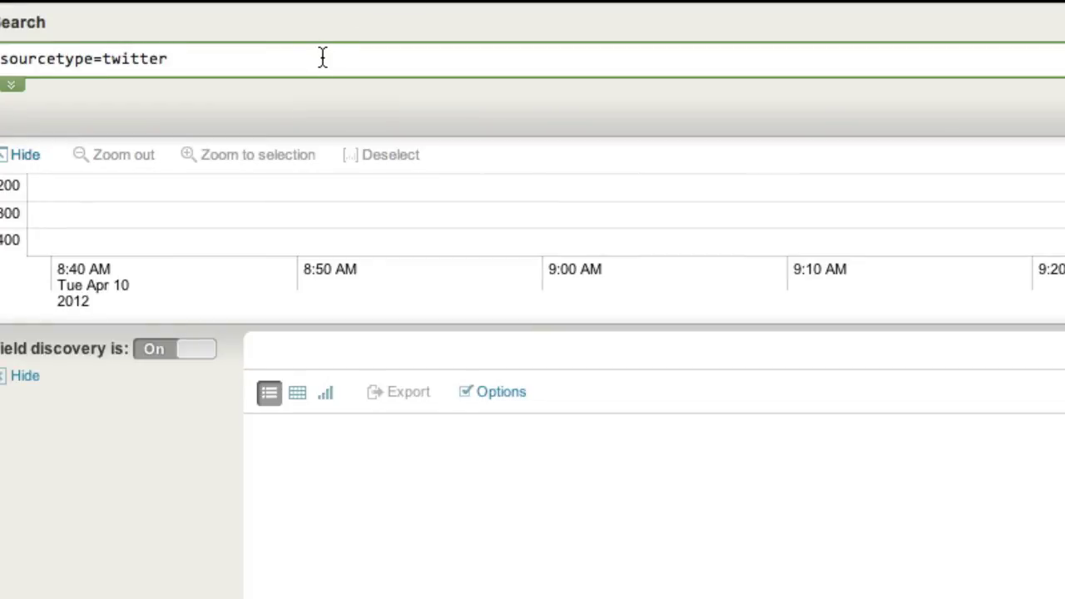
key("ctrl+v")
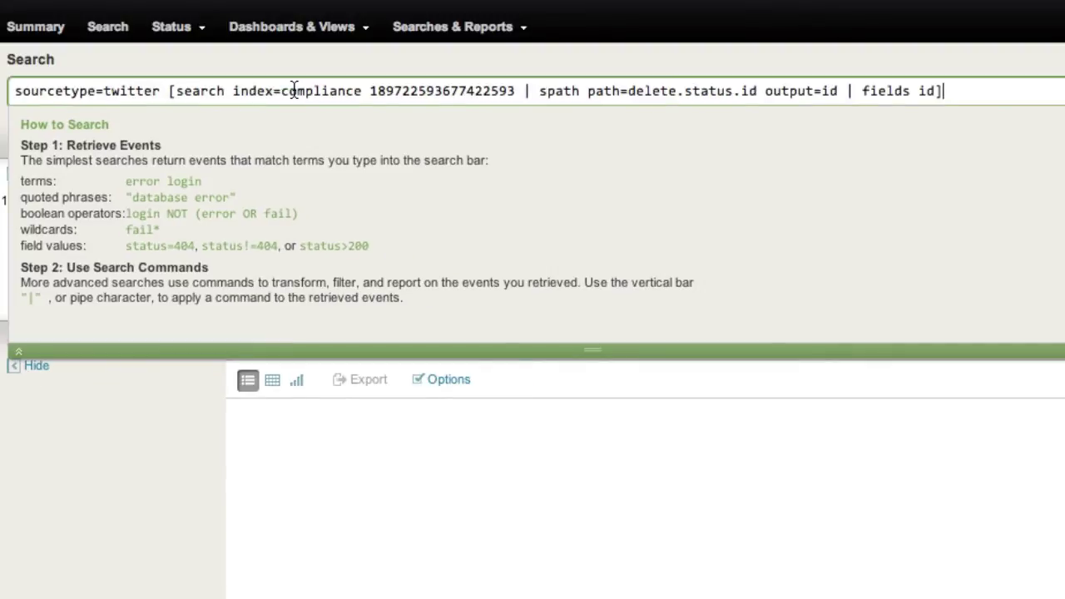
Run the combined query, review the one matching tweet event, and append '| delete'
key("Return")
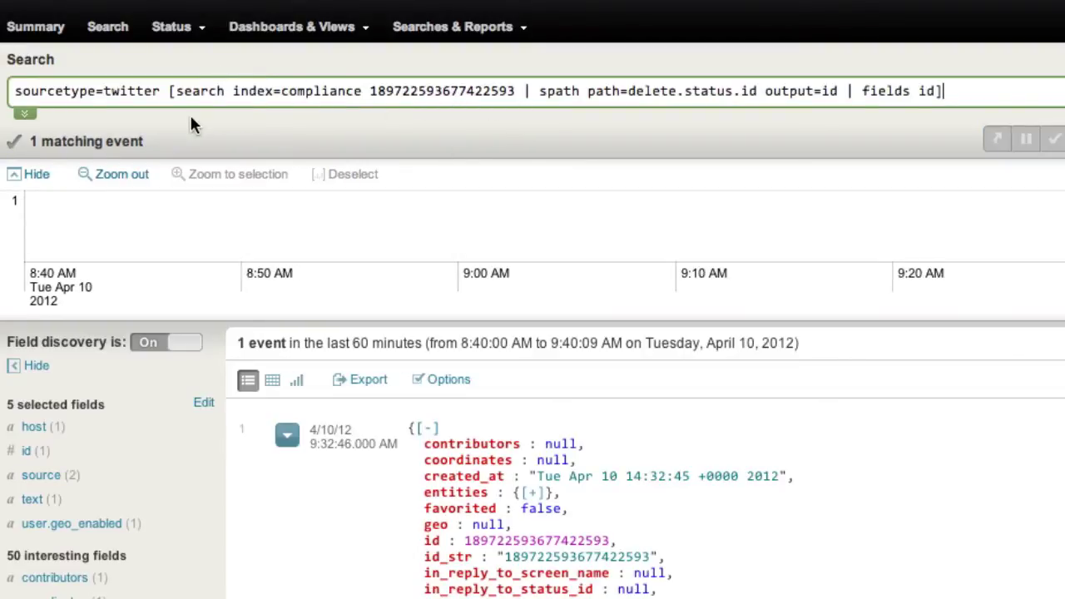
scroll(281, 533, "down", 1)
scroll(281, 538, "down", 5)
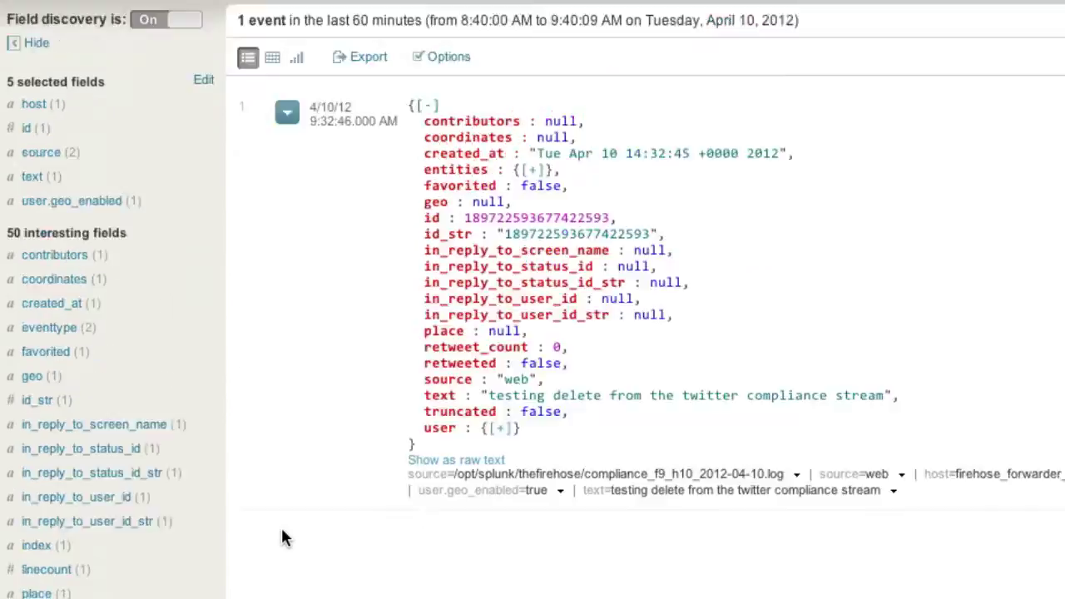
scroll(280, 538, "up", 6)
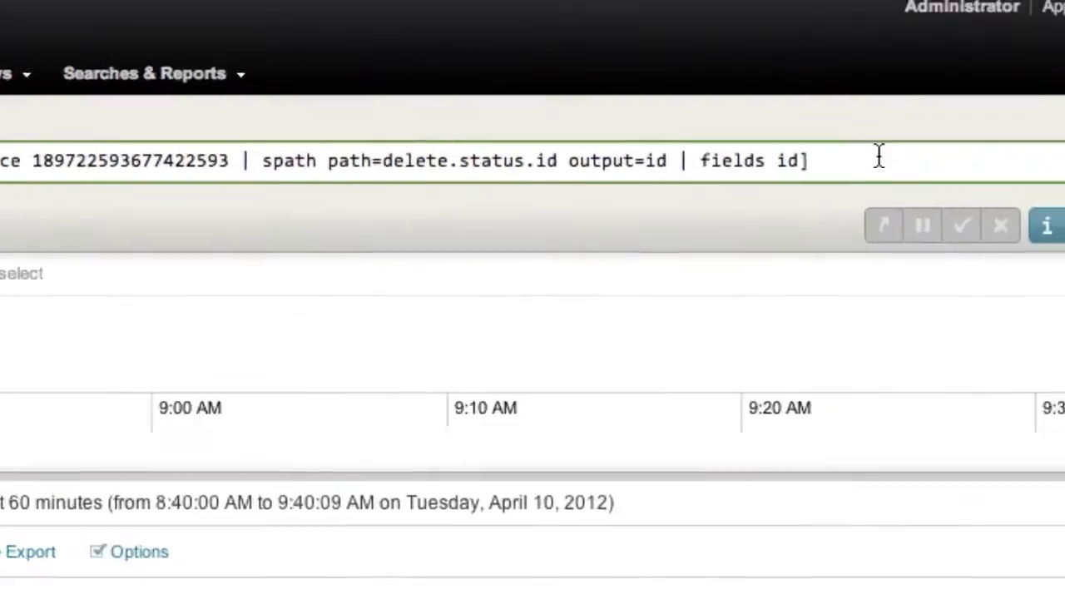
type("| del")
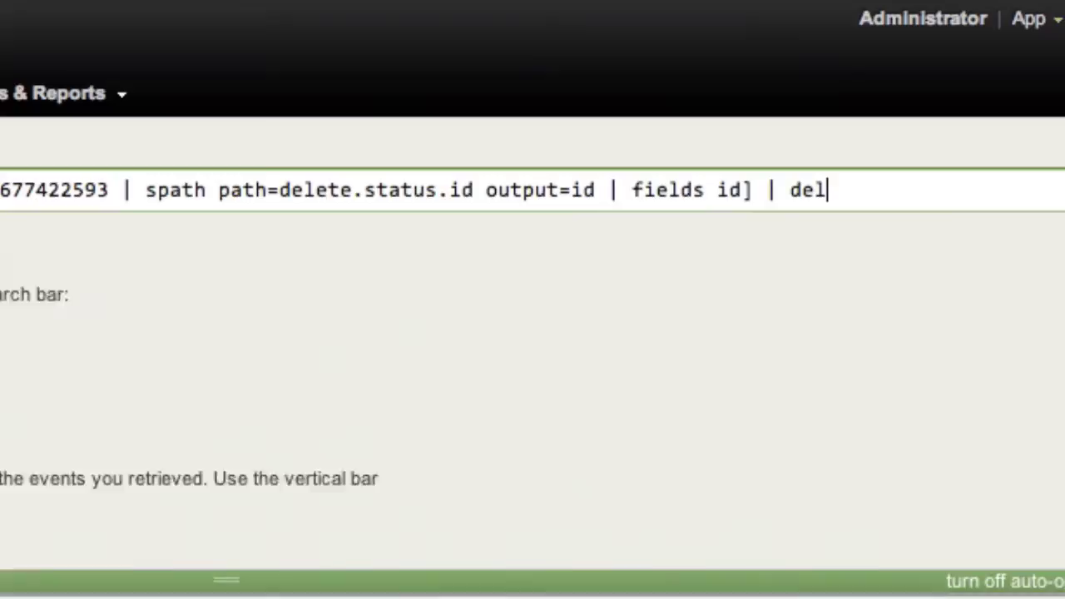
type("ete")
key("Return")
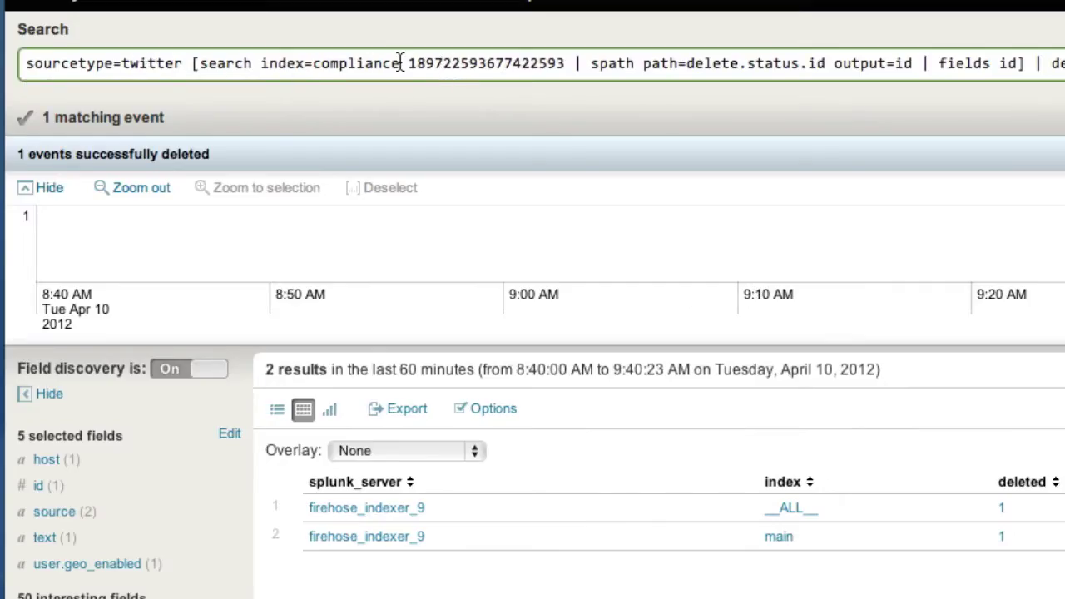
left_click_drag(407, 63, 567, 60)
key("ctrl+c")
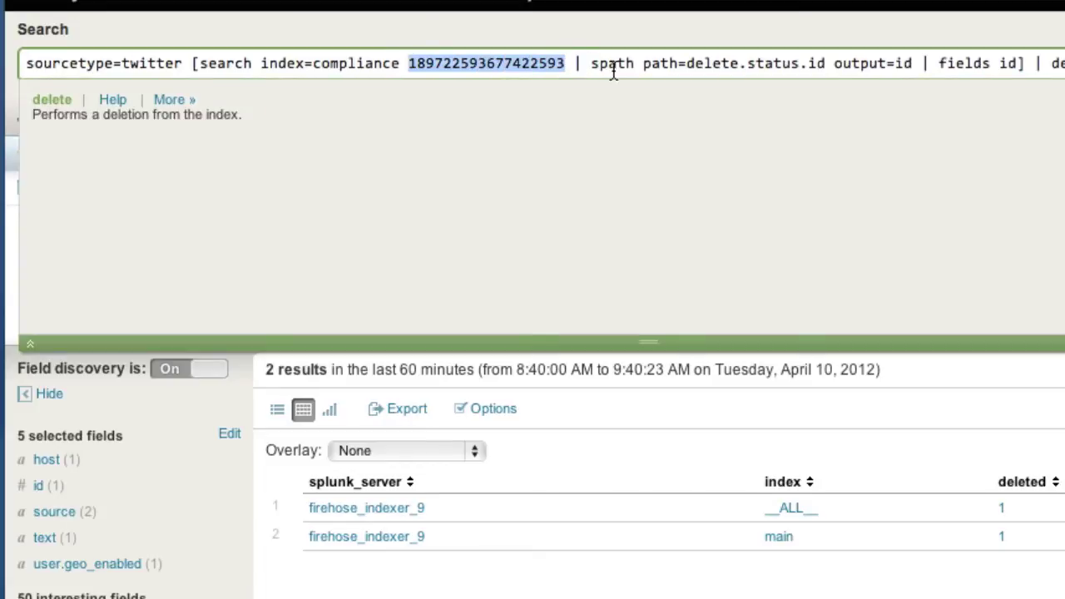
Search sourcetype=twitter with the deleted tweet's id to confirm it no longer appears
triple_click(616, 65)
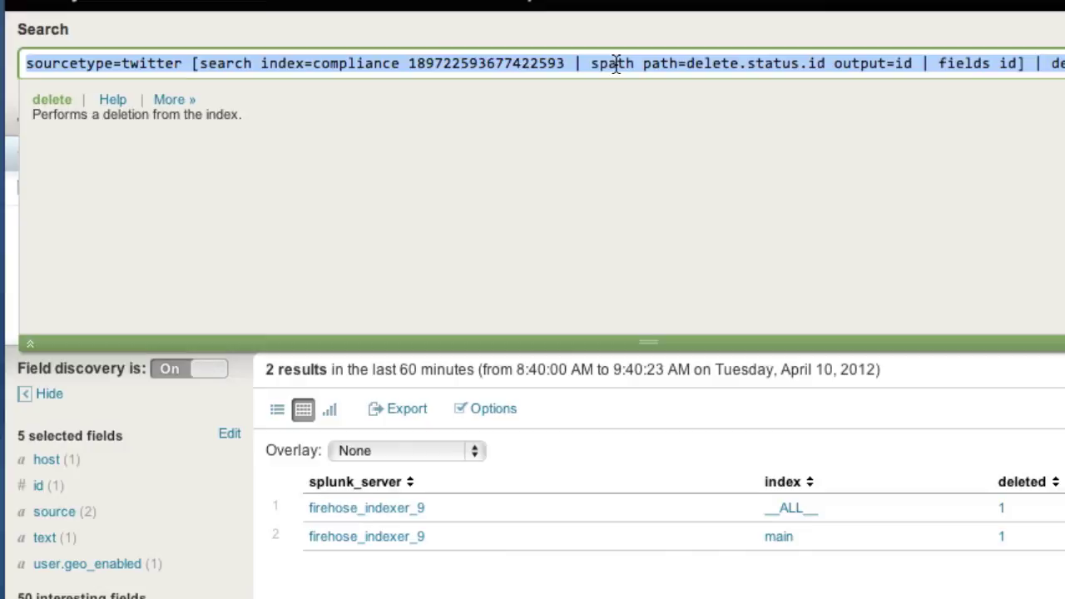
type("sourcetype")
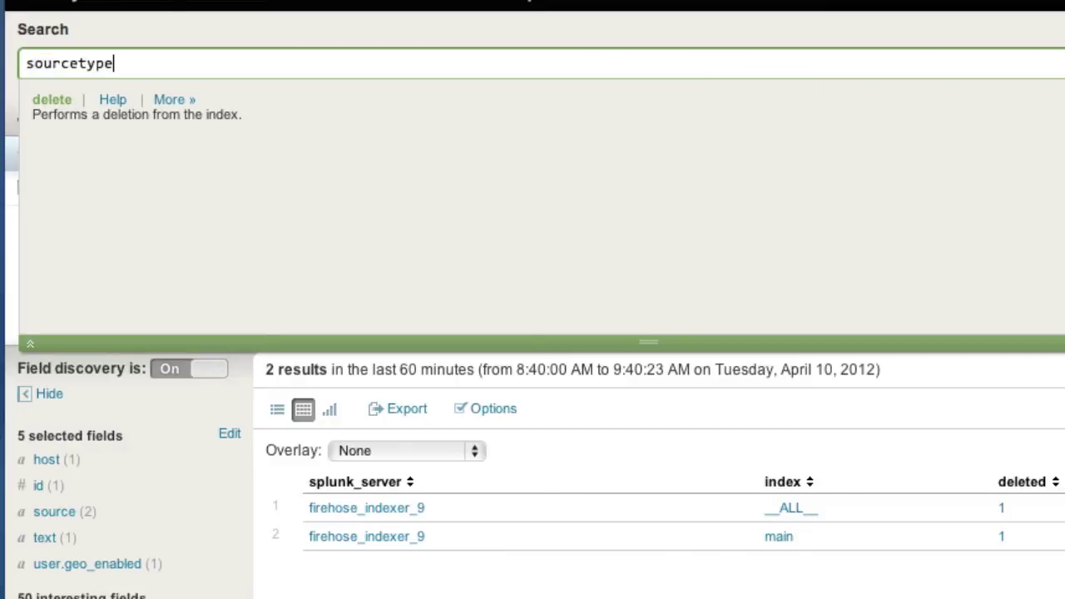
type("=twitter")
key("ctrl+v")
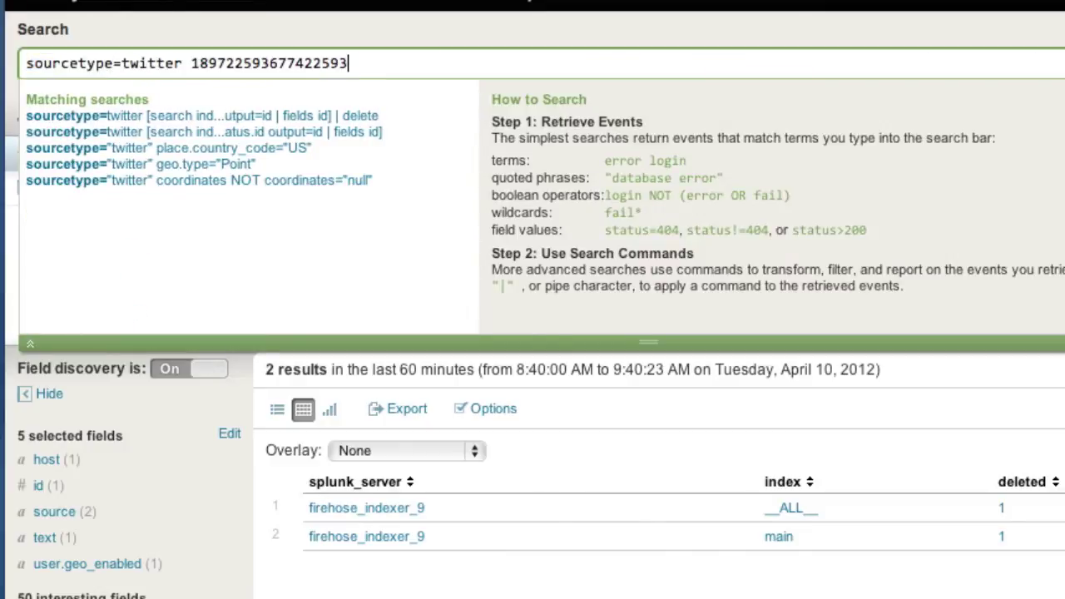
key("Return")
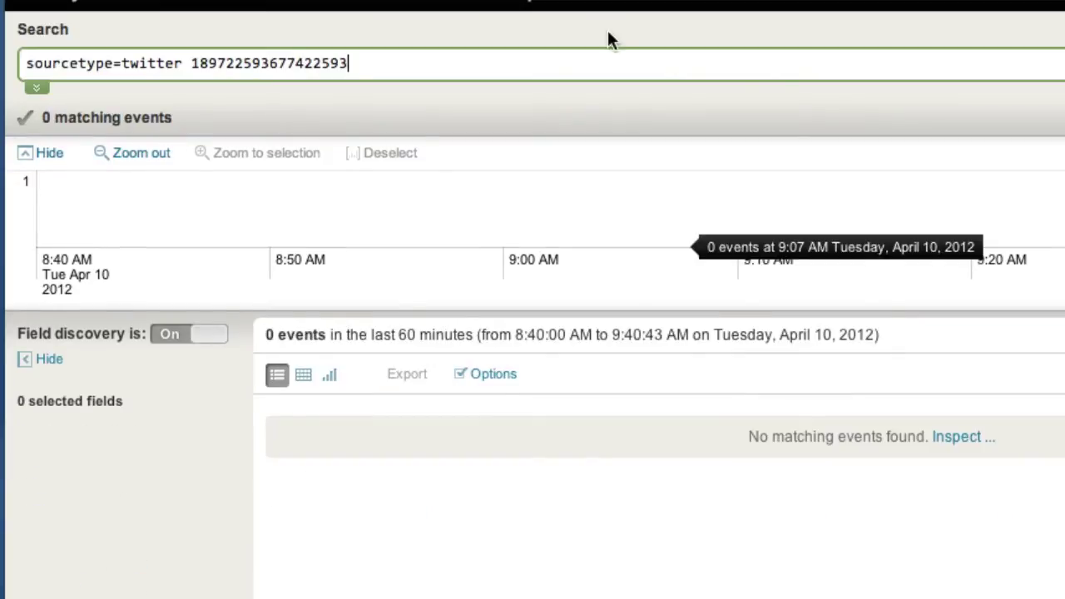
left_click_drag(190, 63, 516, 63)
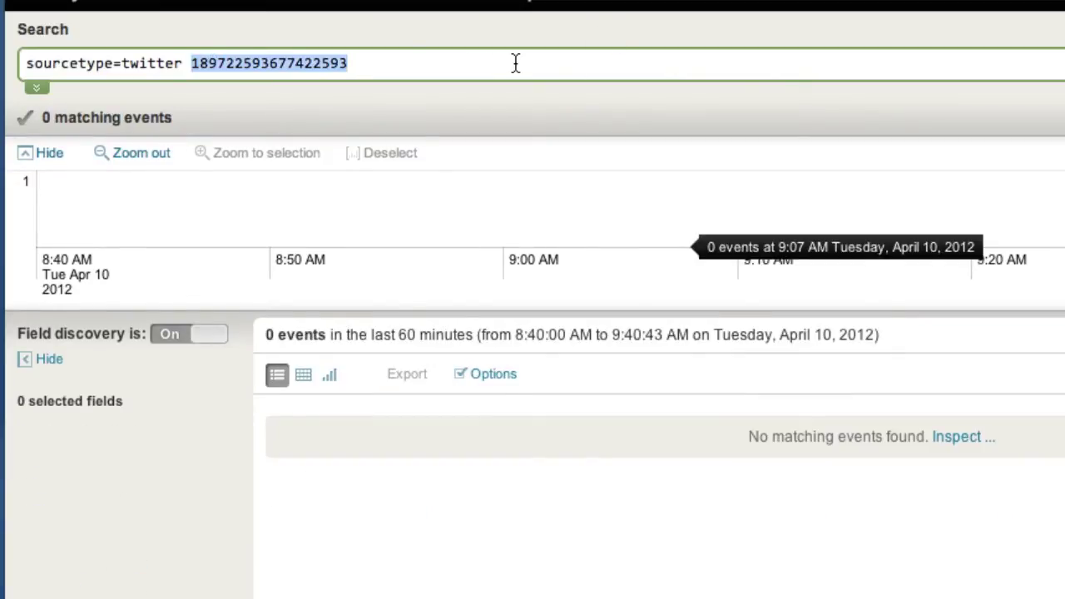
type("michaelwilde")
key("Return")
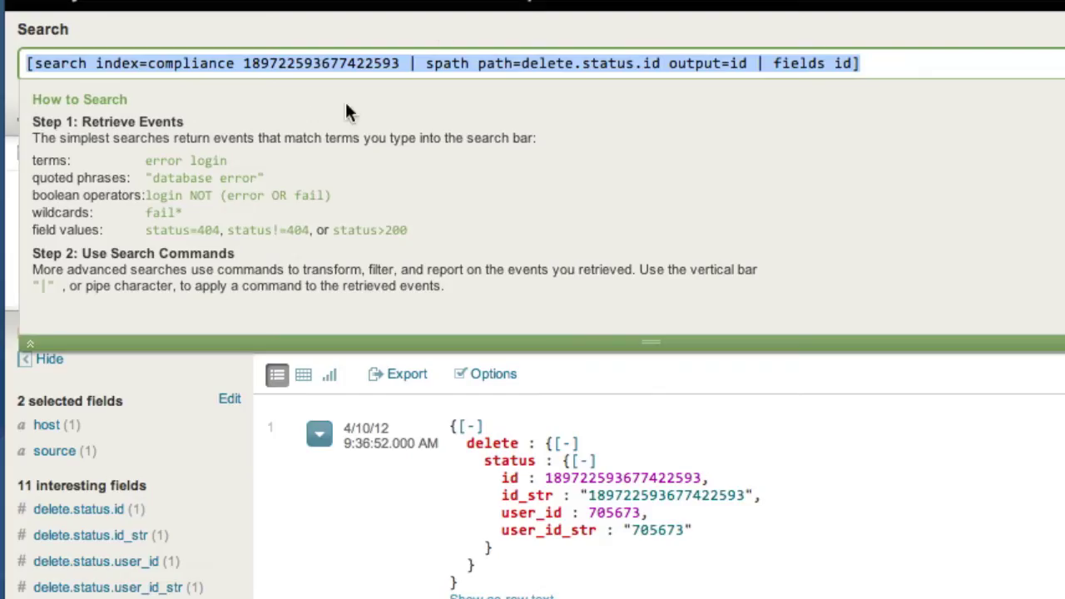
Remove the tweet id from the compliance subsearch so it matches all deletions, and select it
left_click(294, 62)
left_click_drag(242, 63, 409, 64)
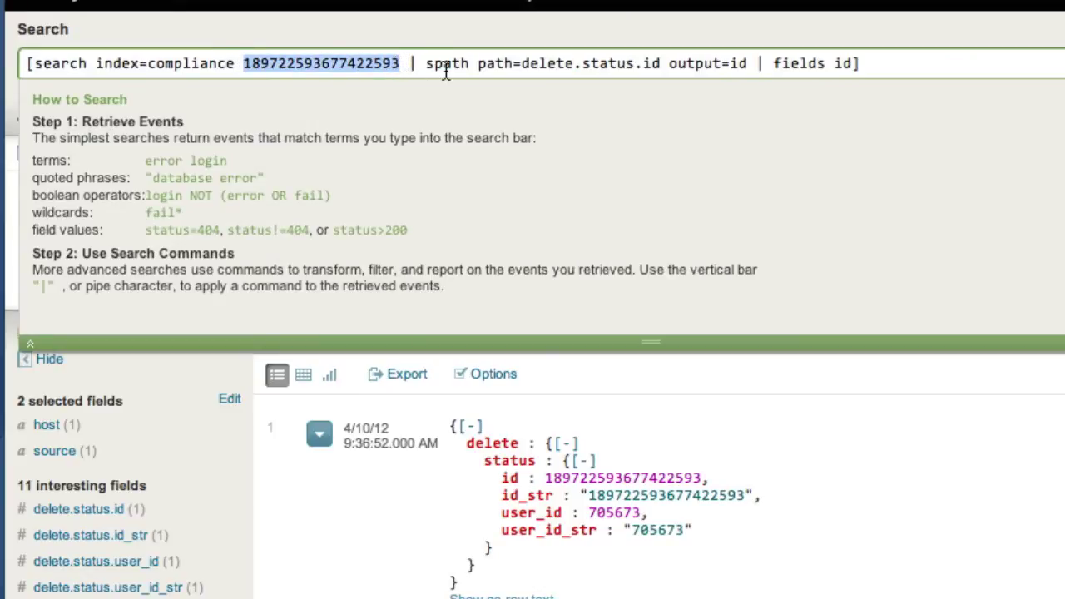
key("BackSpace")
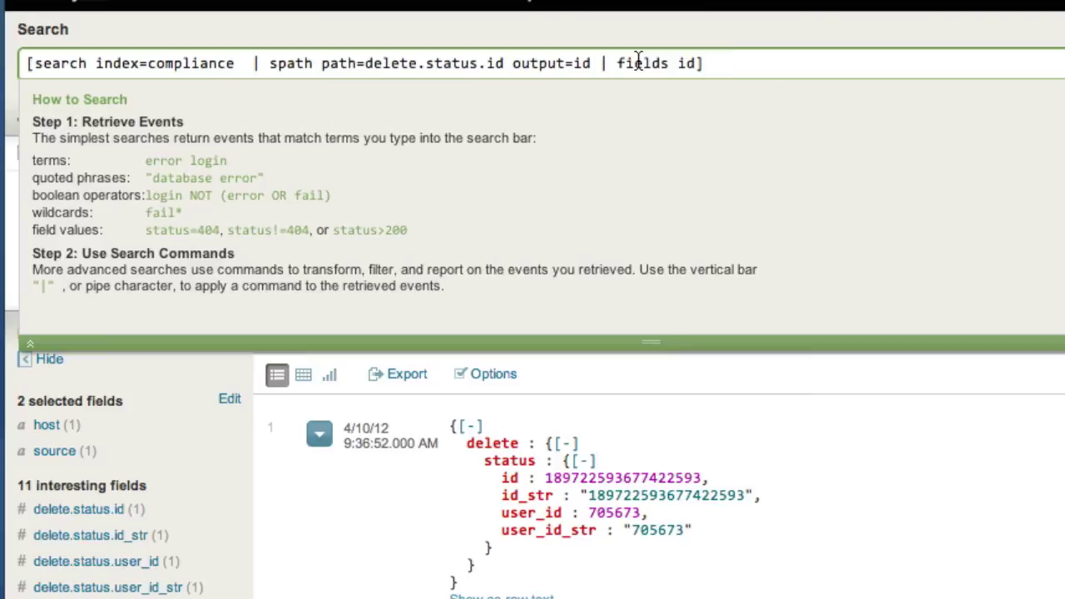
left_click(757, 63)
key("ctrl+a")
key("ctrl+c")
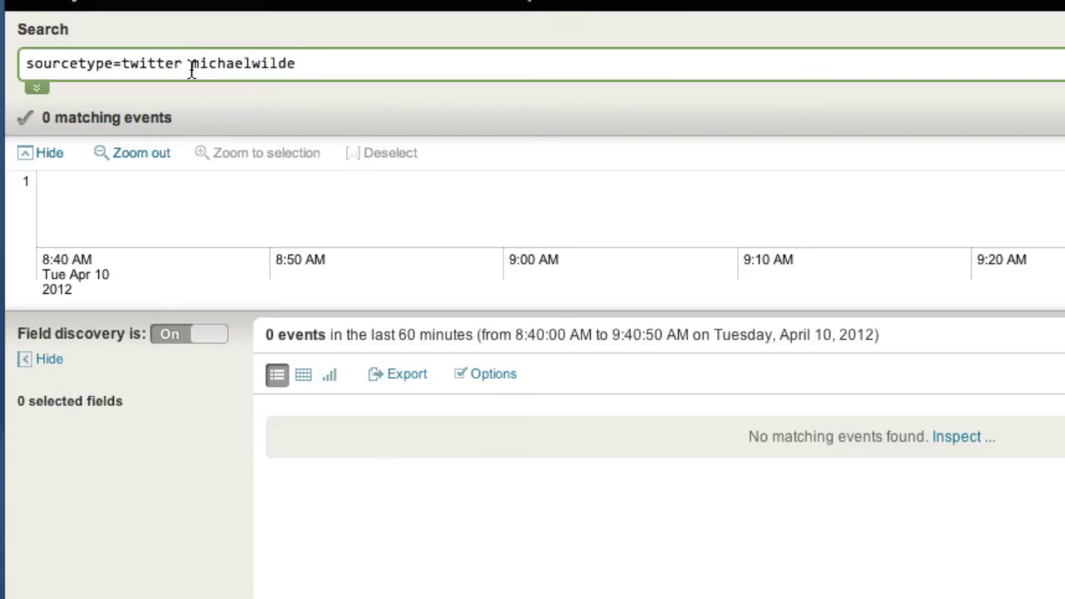
Put the subsearch in place of michaelwilde after sourcetype=twitter, append '| delete', and run it
left_click_drag(190, 64, 392, 69)
key("ctrl+v")
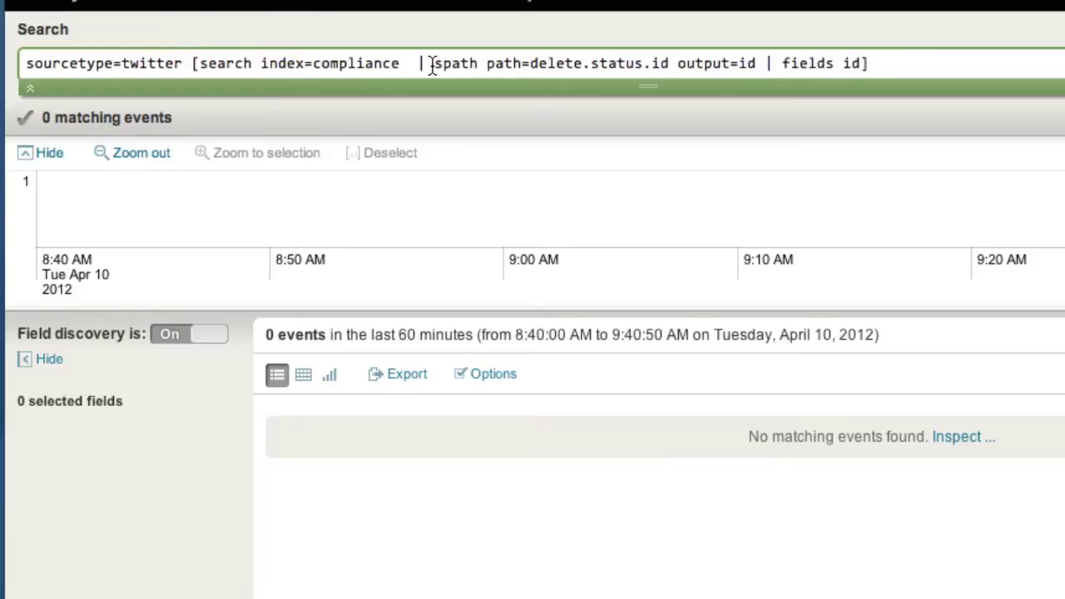
type("| del")
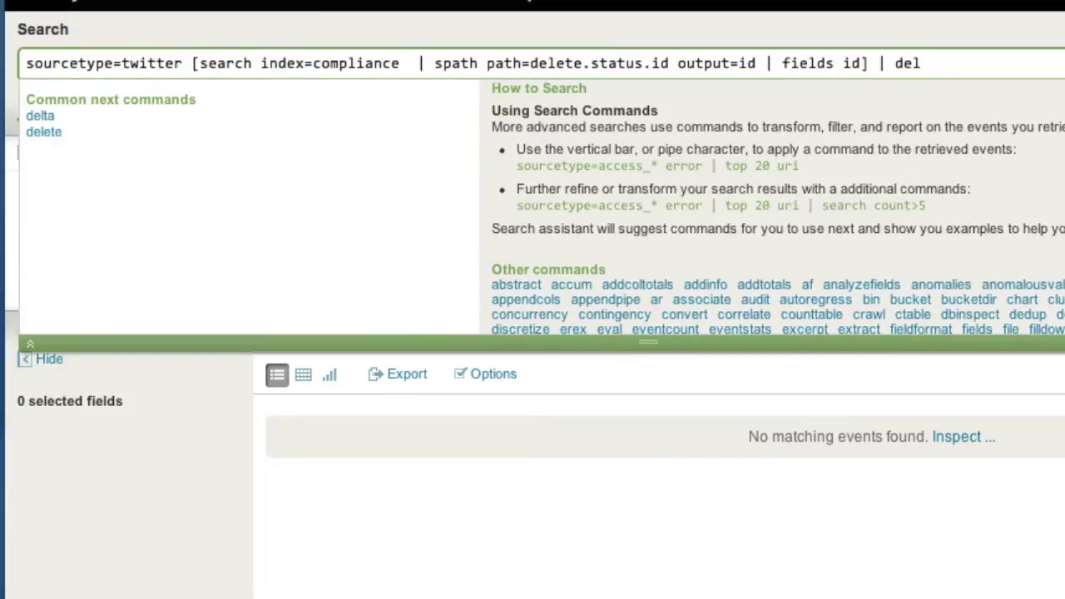
type("ete")
key("Return")
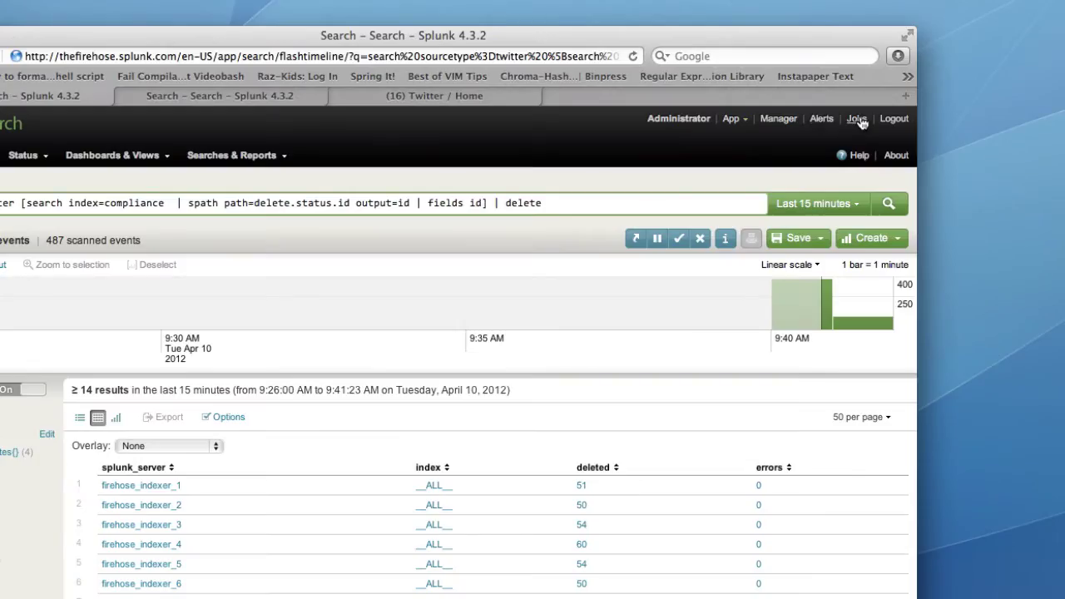
Open the Search job inspector for the bulk delete job from the Jobs list
left_click(858, 119)
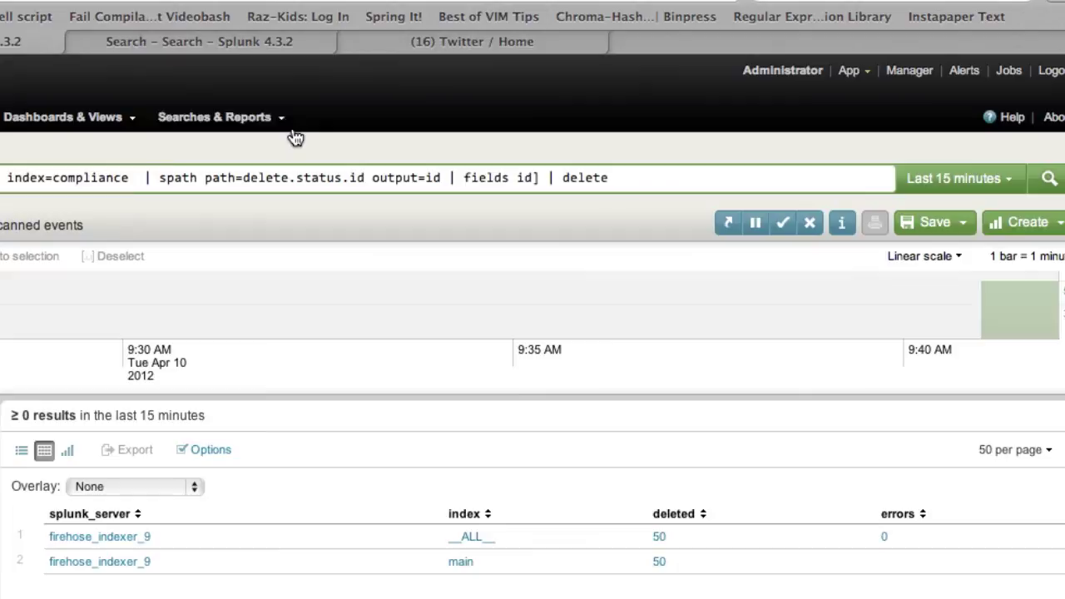
left_click(845, 225)
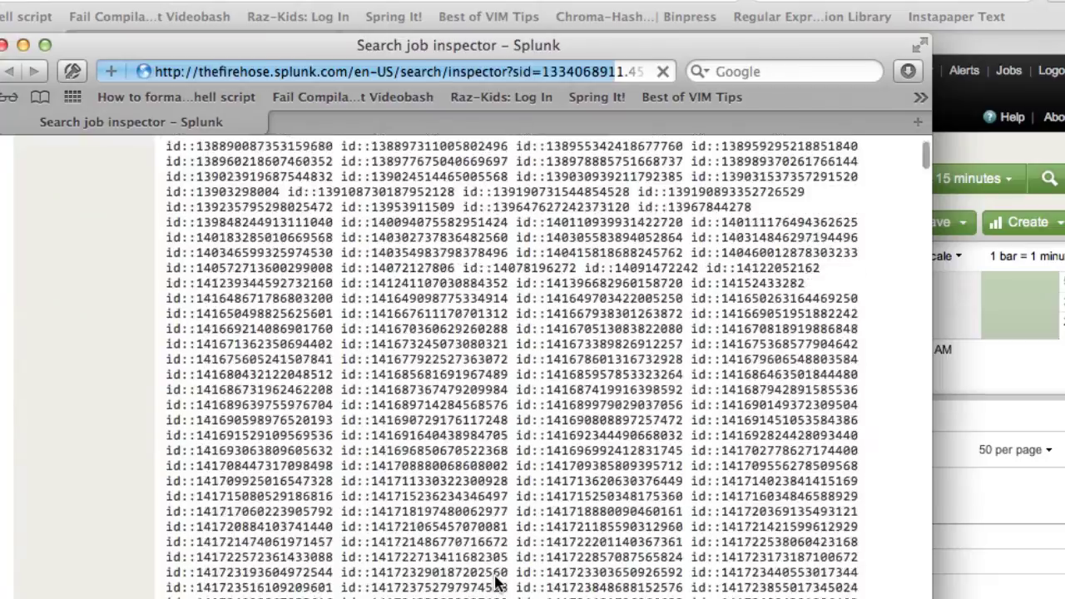
Scroll through the job inspector to review the compliance subsearch's long chain of OR'ed id= clauses
scroll(497, 585, "down", 10)
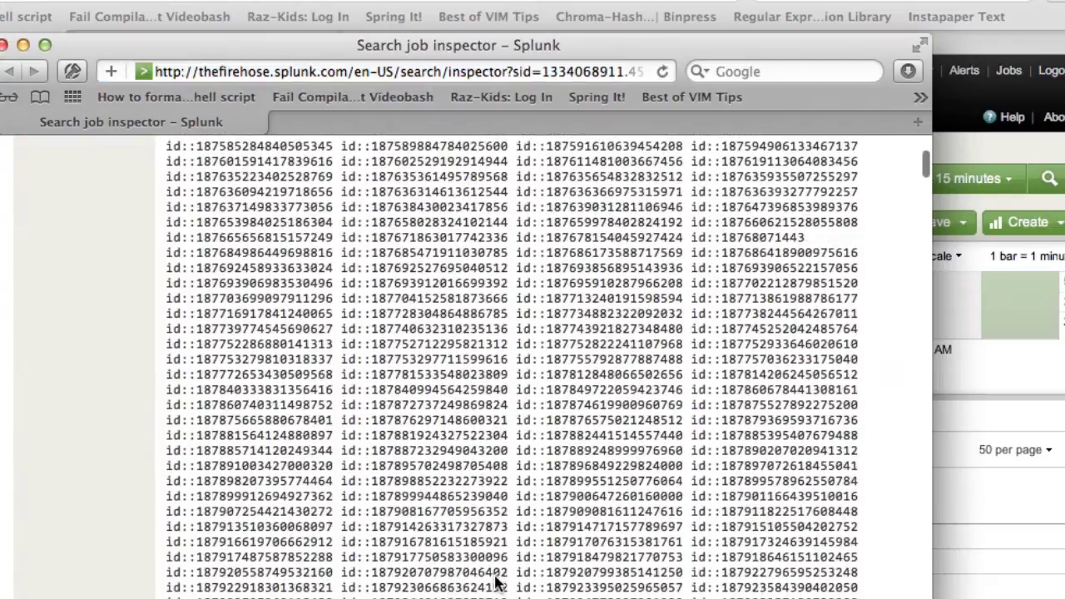
scroll(497, 586, "down", 15)
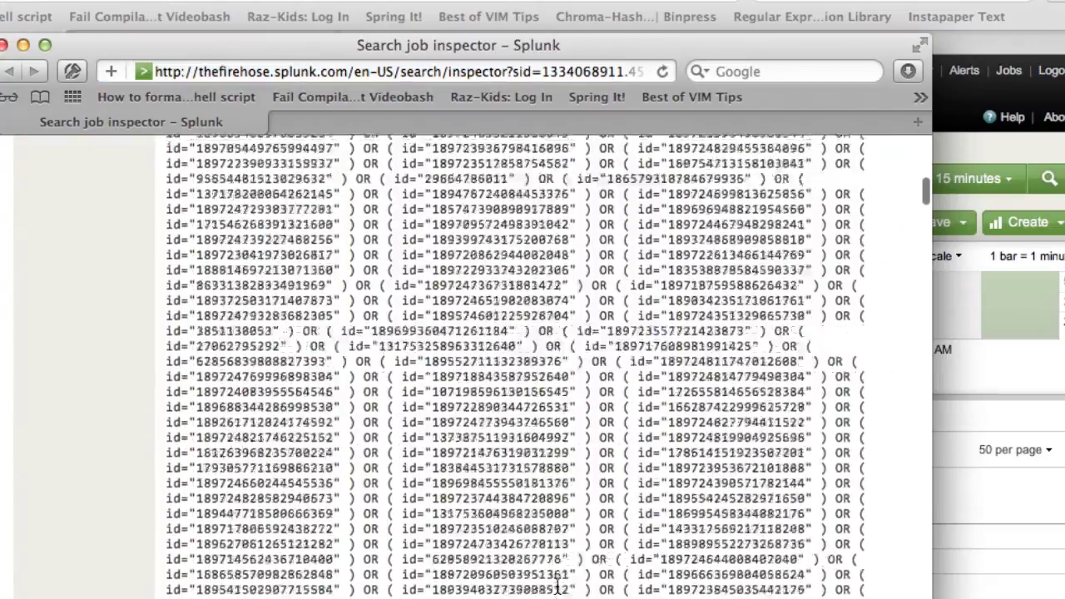
scroll(558, 588, "down", 15)
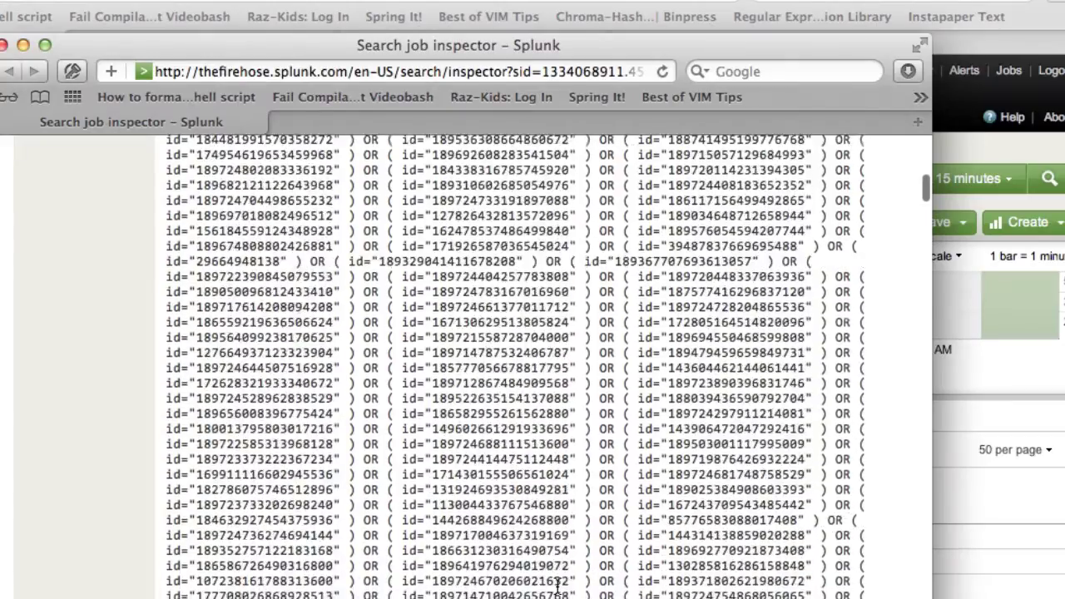
scroll(558, 588, "down", 15)
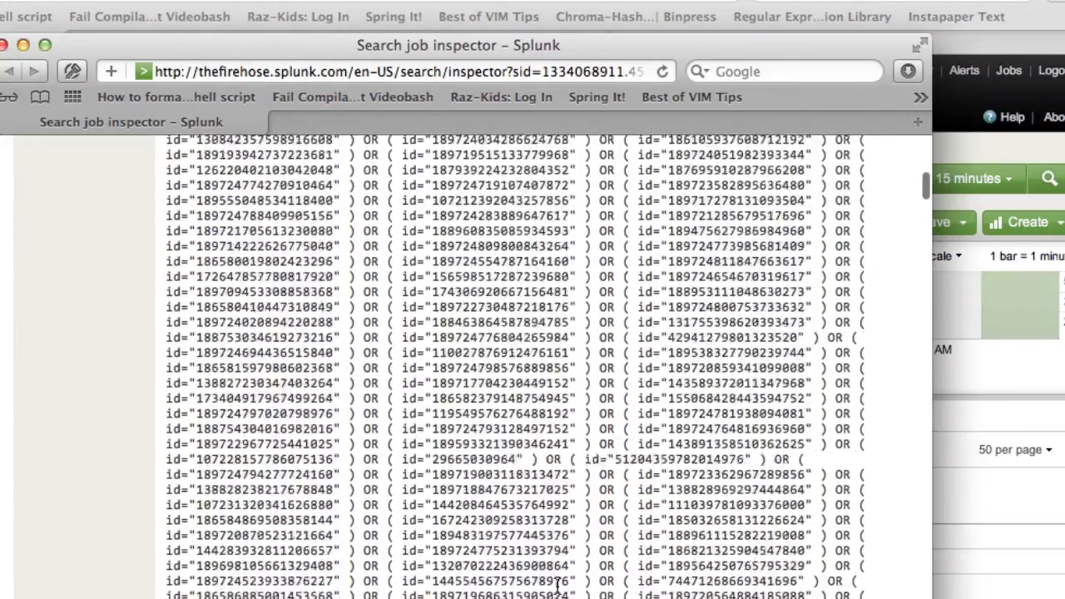
scroll(558, 587, "up", 10)
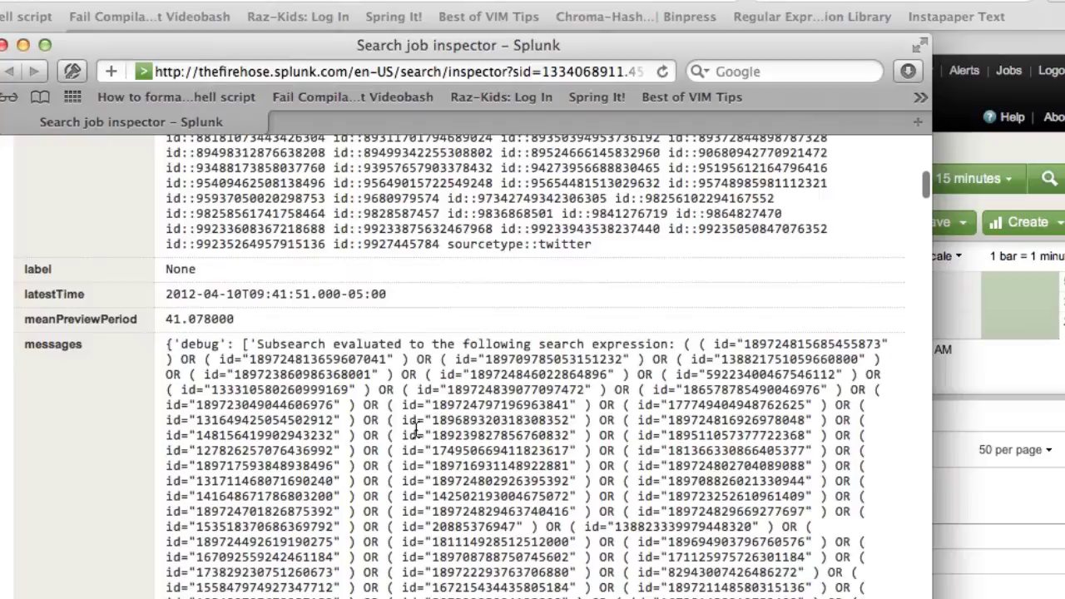
scroll(516, 366, "down", 15)
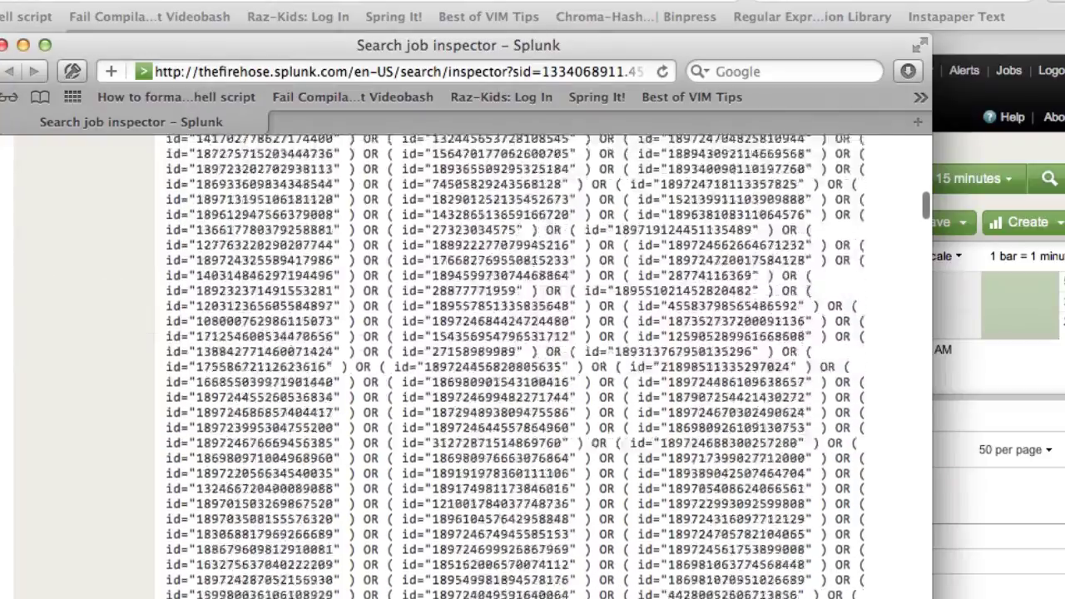
scroll(516, 366, "down", 15)
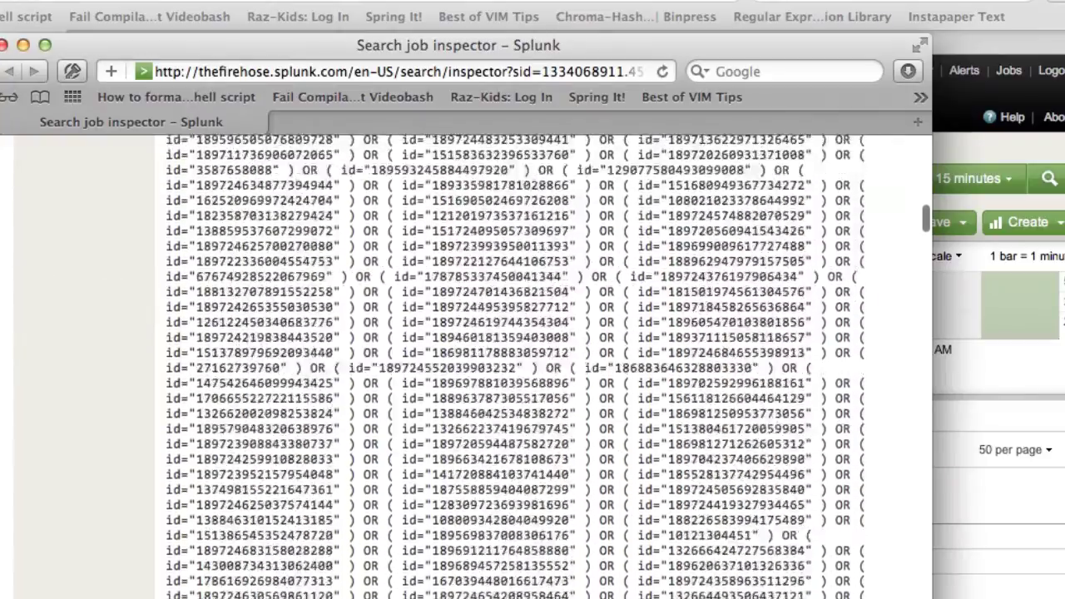
scroll(516, 366, "down", 15)
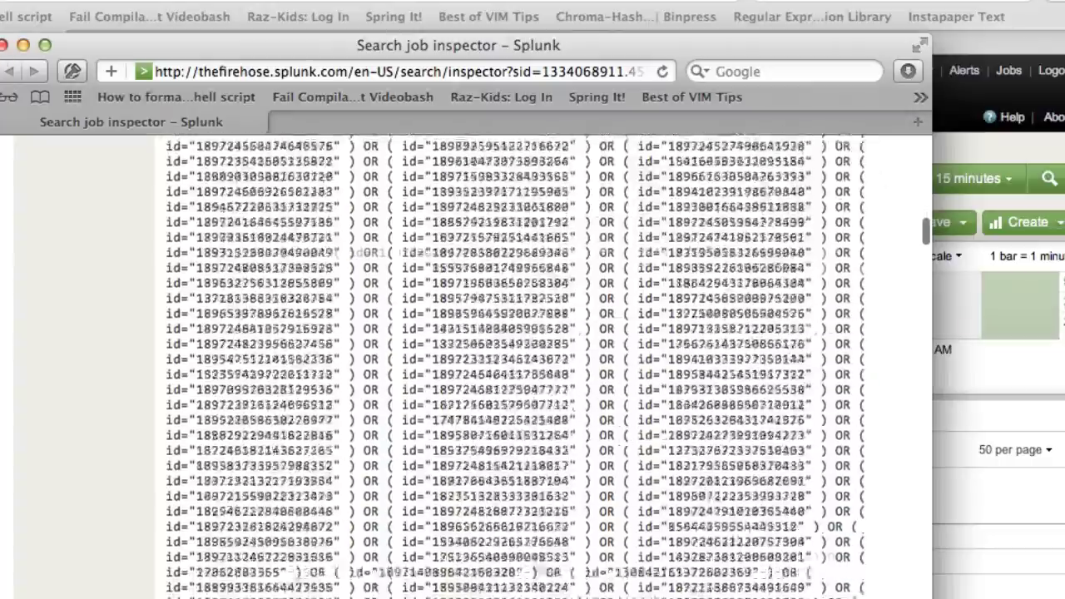
scroll(517, 366, "down", 15)
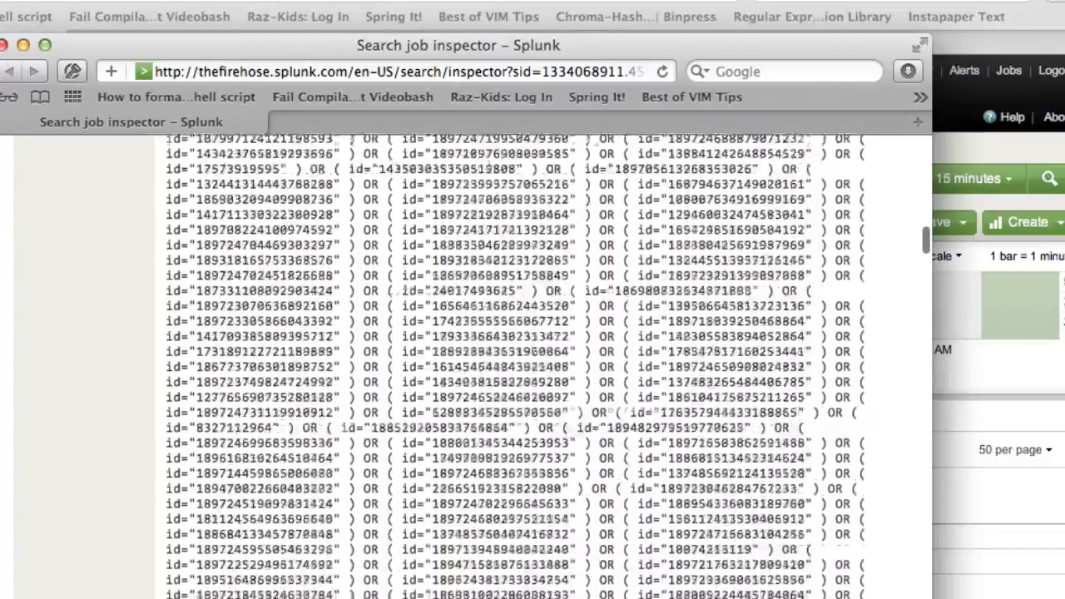
scroll(516, 366, "down", 15)
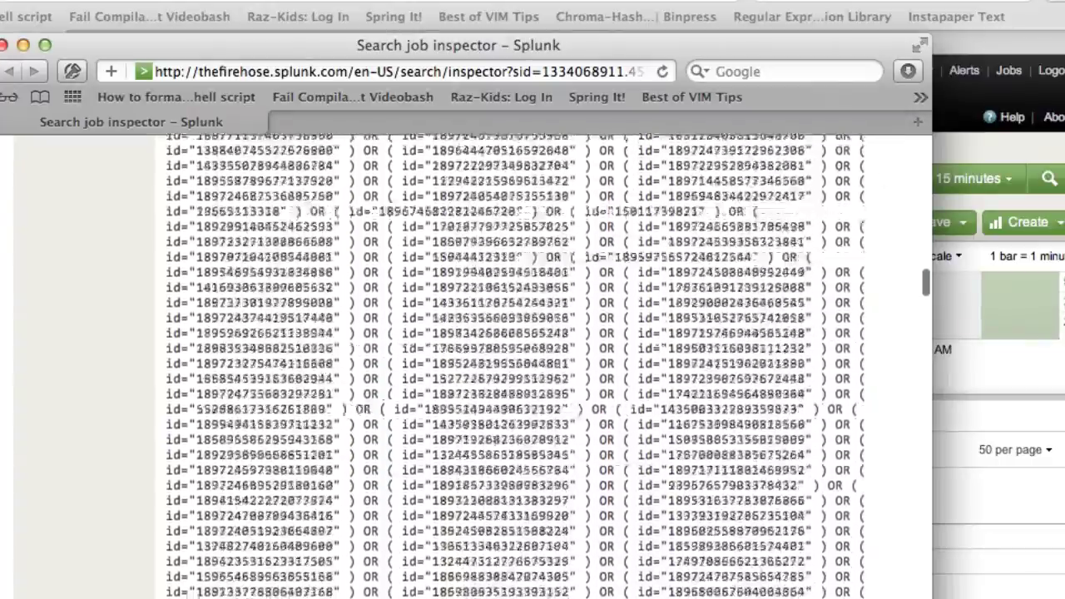
scroll(516, 367, "down", 8)
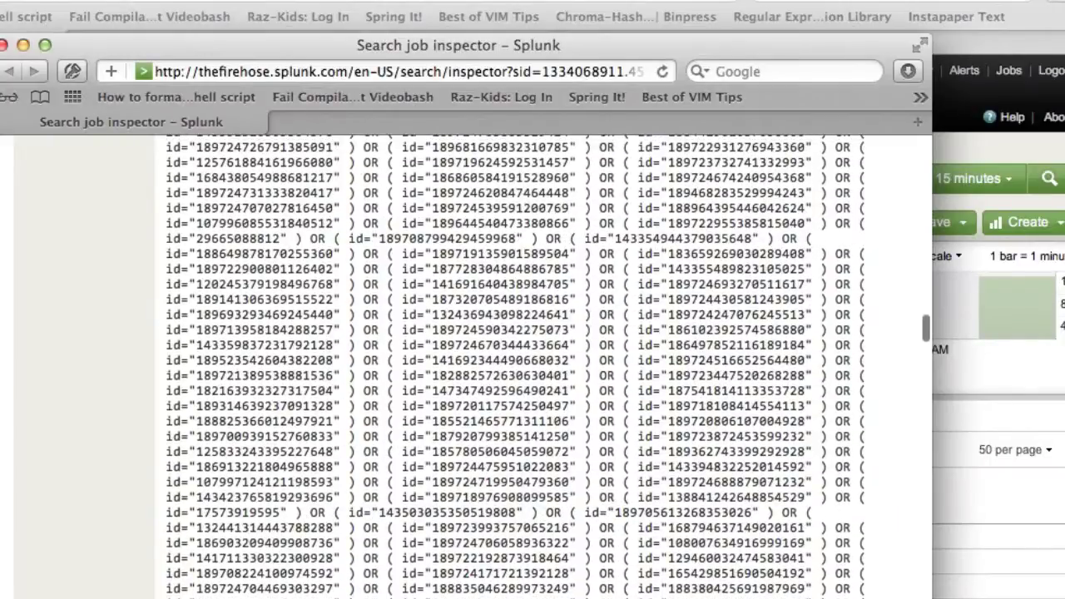
left_click(4, 45)
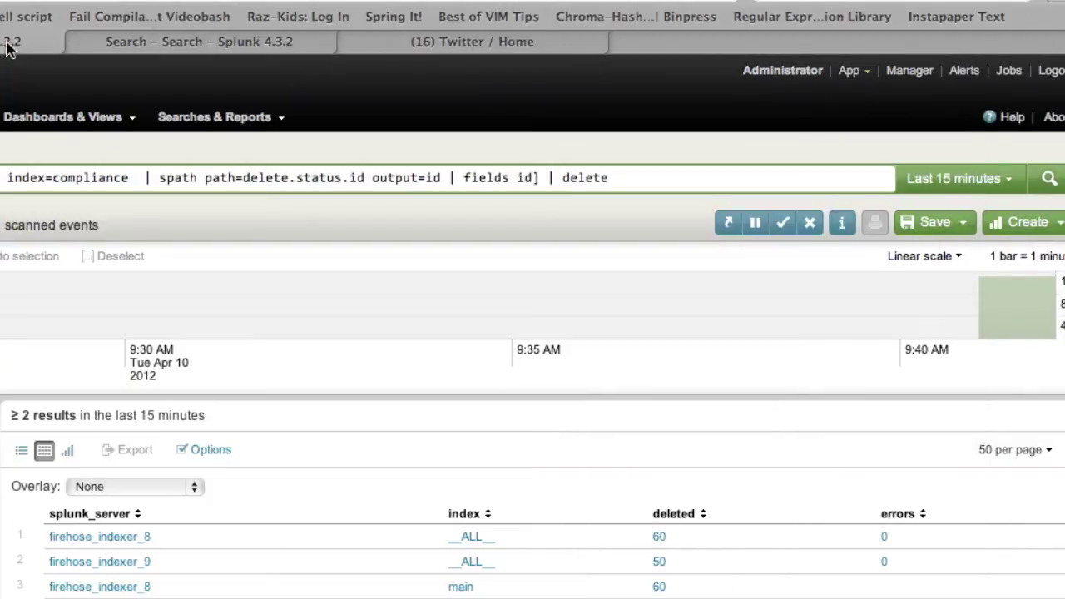